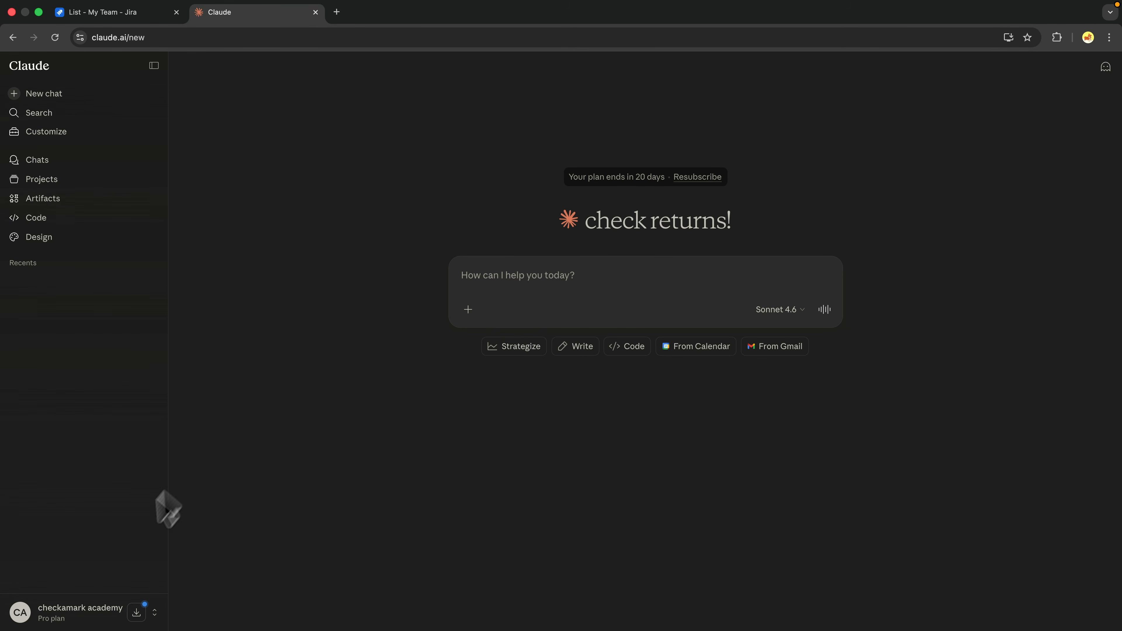
Open Claude's connector settings and browse the connector directory
{"action": "left_click", "coordinate": [53, 612]}
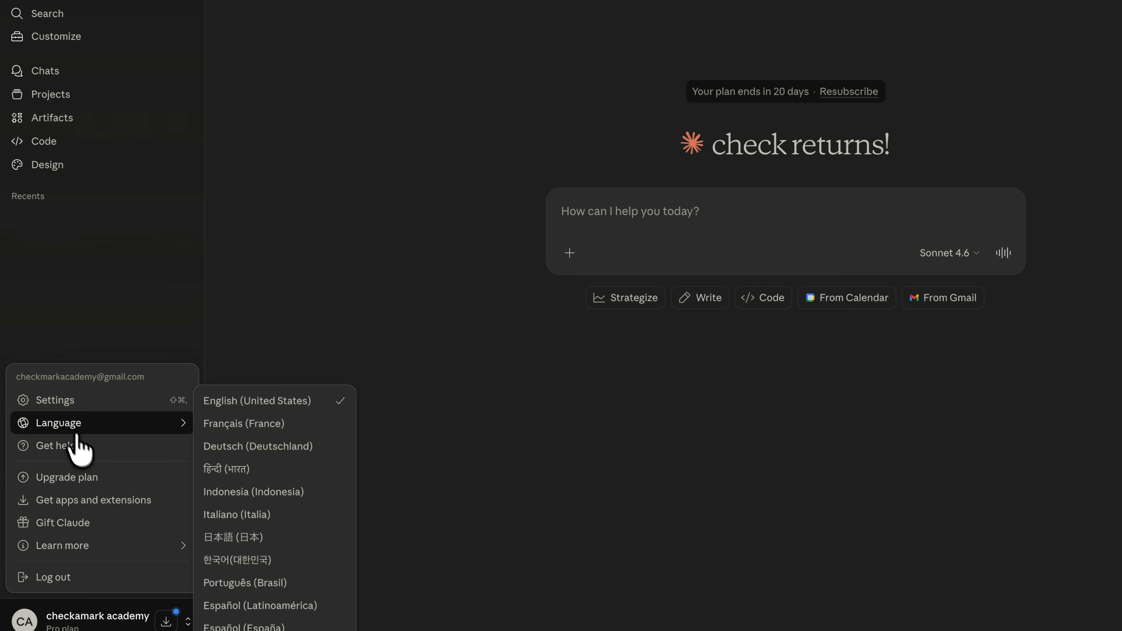
{"action": "left_click", "coordinate": [62, 402]}
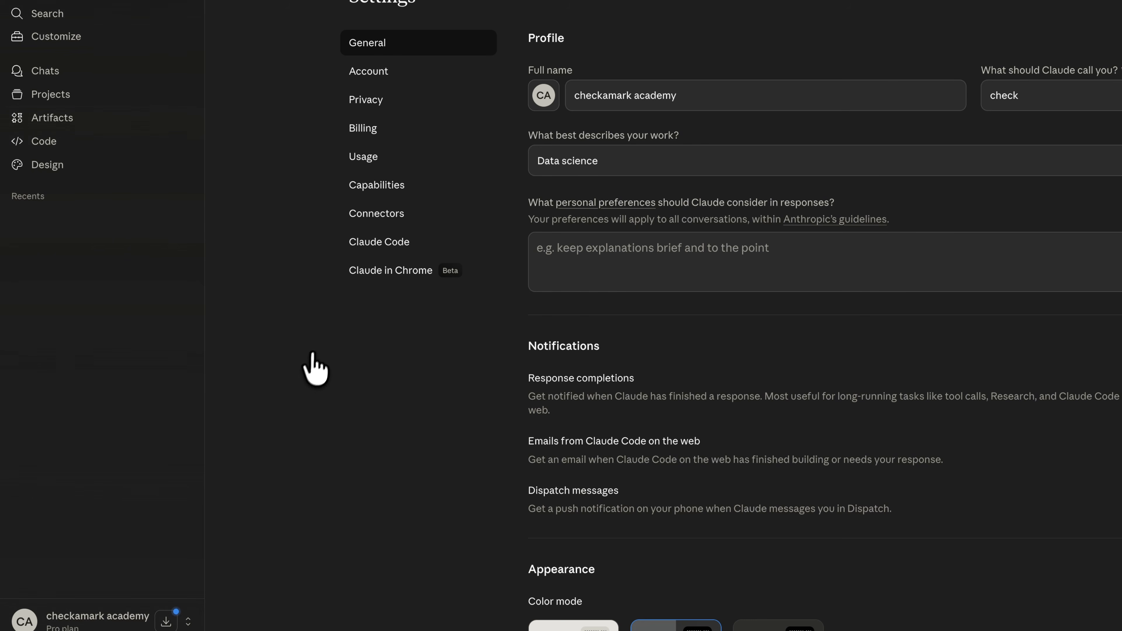
{"action": "left_click", "coordinate": [388, 224]}
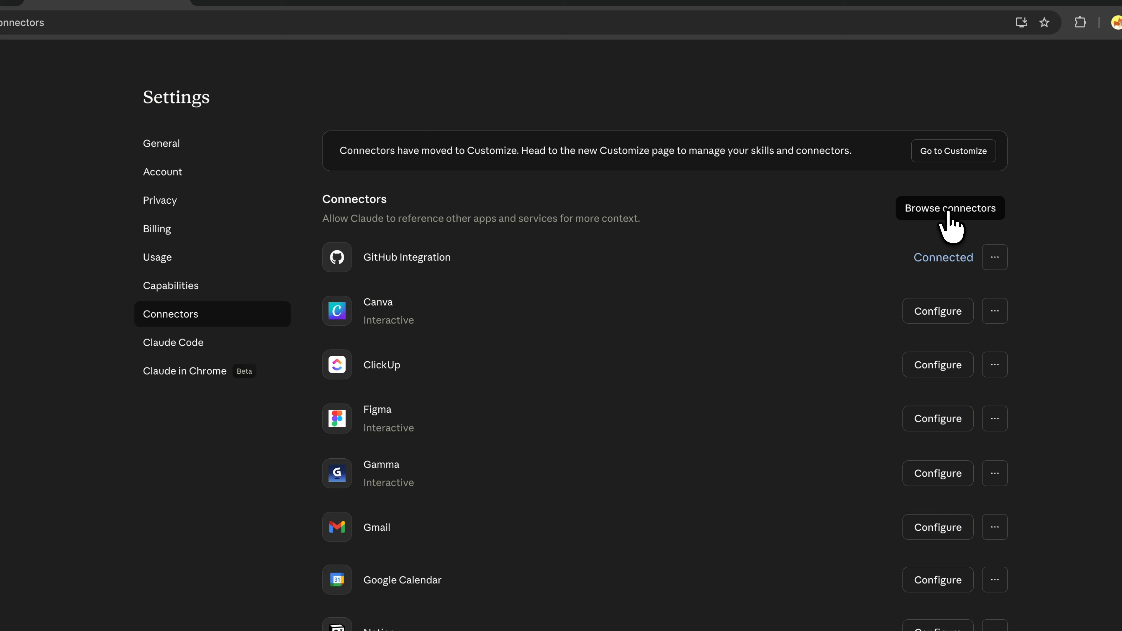
{"action": "left_click", "coordinate": [950, 214]}
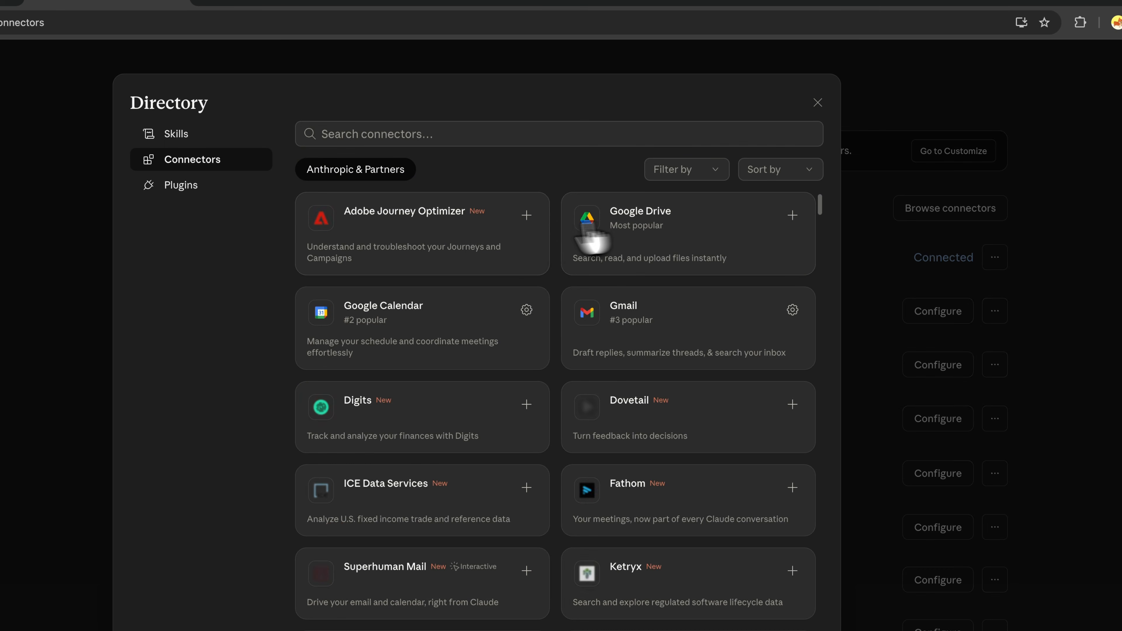
Search the connector directory for "jira" and add the Atlassian Rovo connector
{"action": "left_click", "coordinate": [397, 132]}
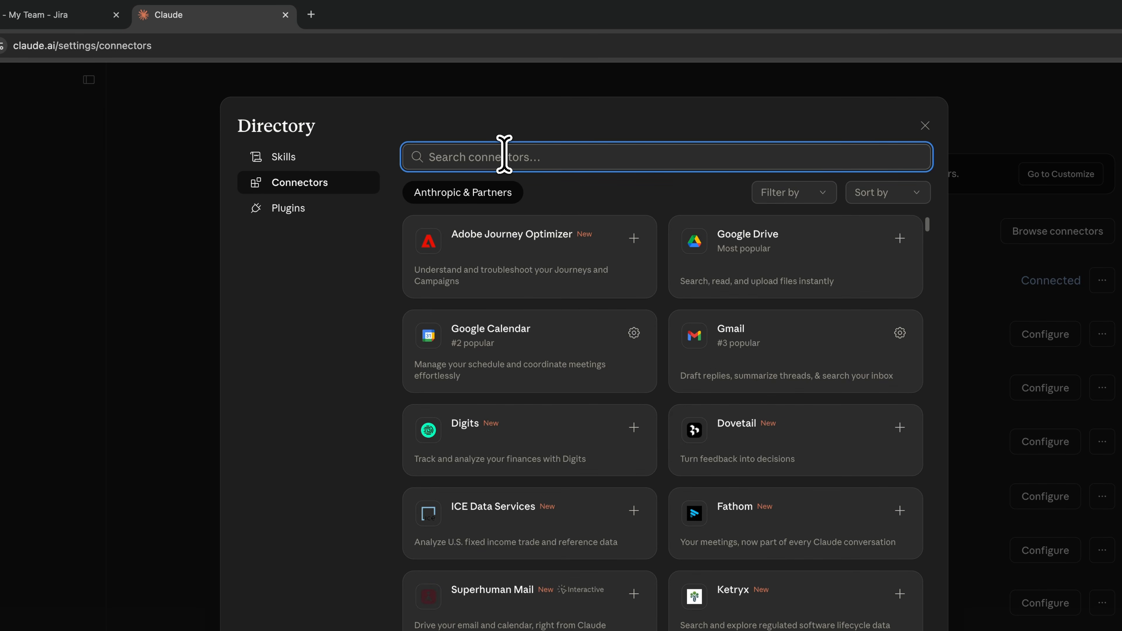
{"action": "type", "text": "jira"}
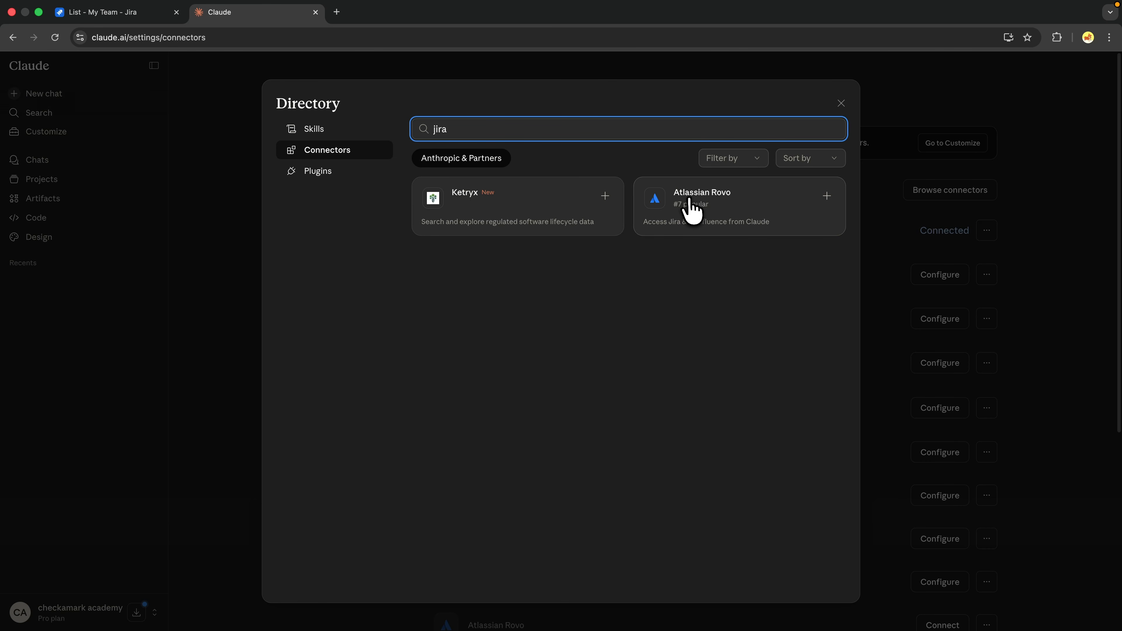
{"action": "left_click", "coordinate": [827, 196]}
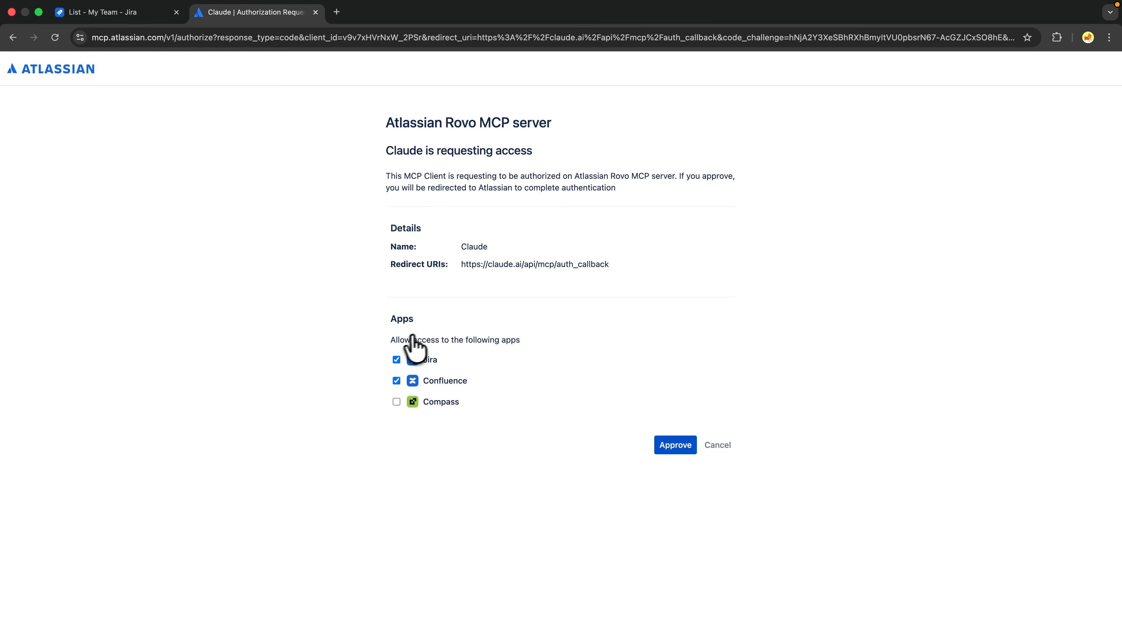
Exclude Confluence from the requested access, approve Claude for Jira only, and accept the Atlassian account authorization
{"action": "left_click", "coordinate": [396, 381]}
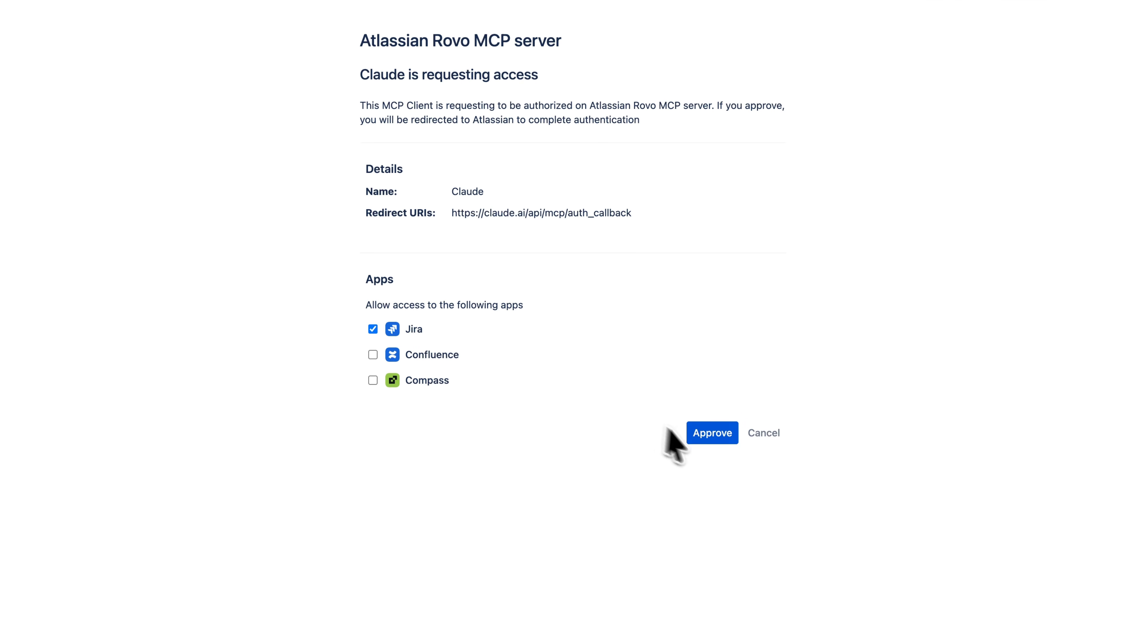
{"action": "left_click", "coordinate": [706, 437]}
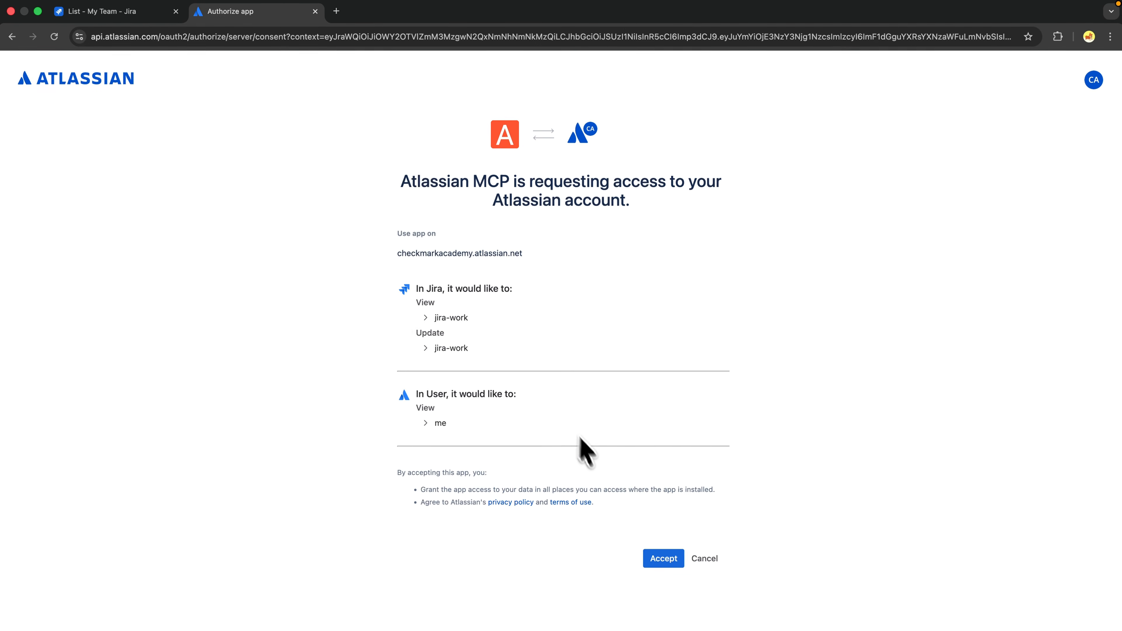
{"action": "left_click", "coordinate": [654, 558]}
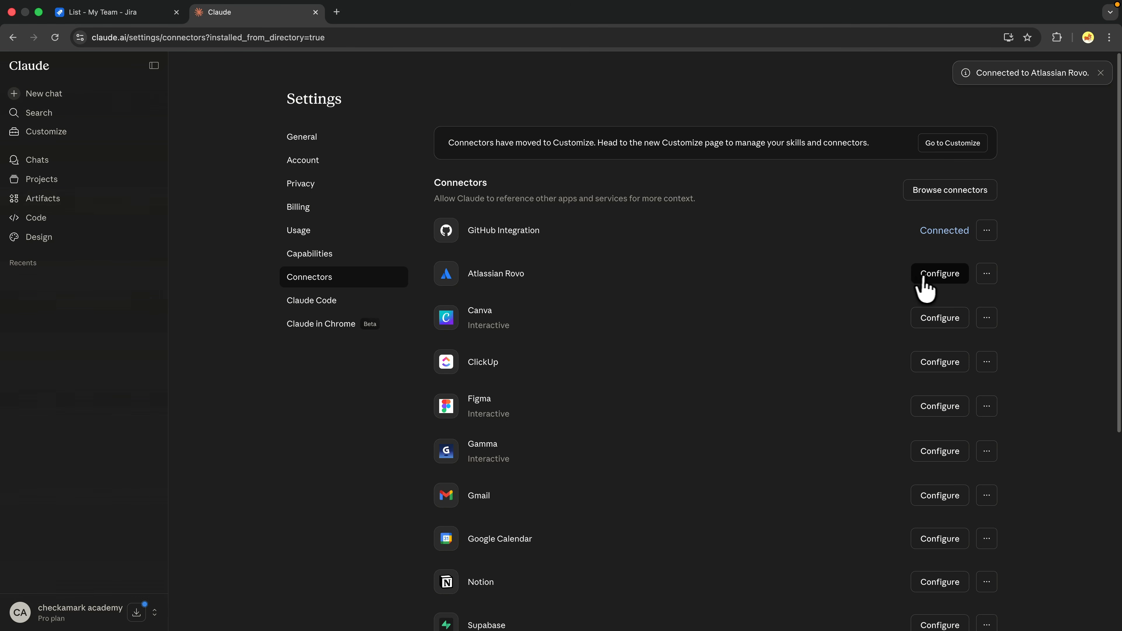
Configure Atlassian Rovo's interactive and read-only tools as Needs approval, and start a new chat
{"action": "left_click", "coordinate": [933, 275]}
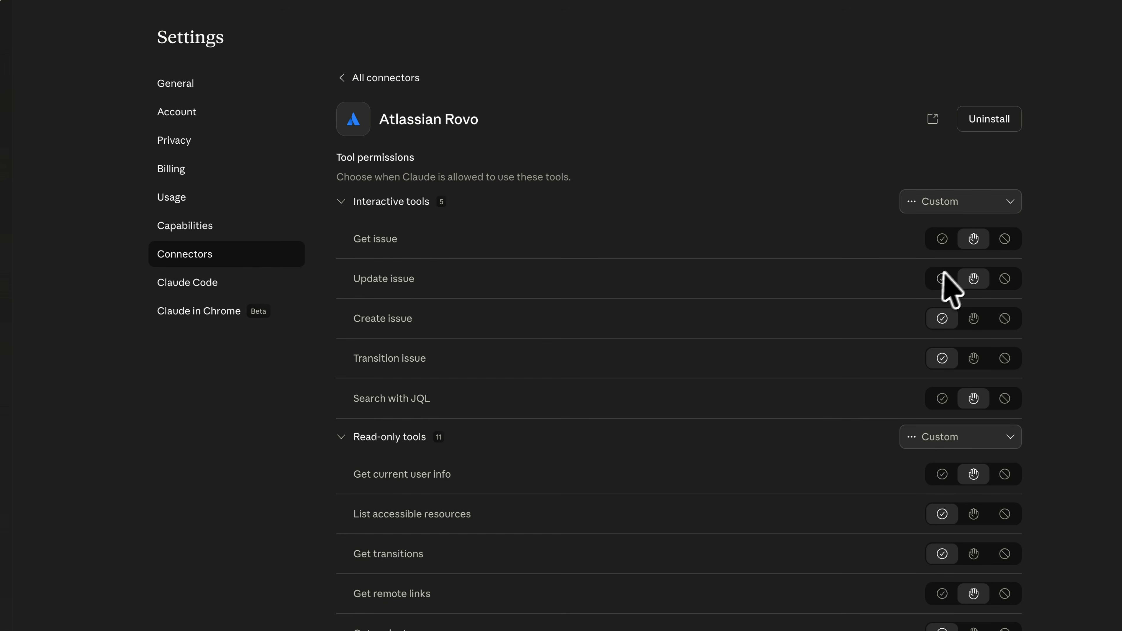
{"action": "left_click", "coordinate": [942, 207]}
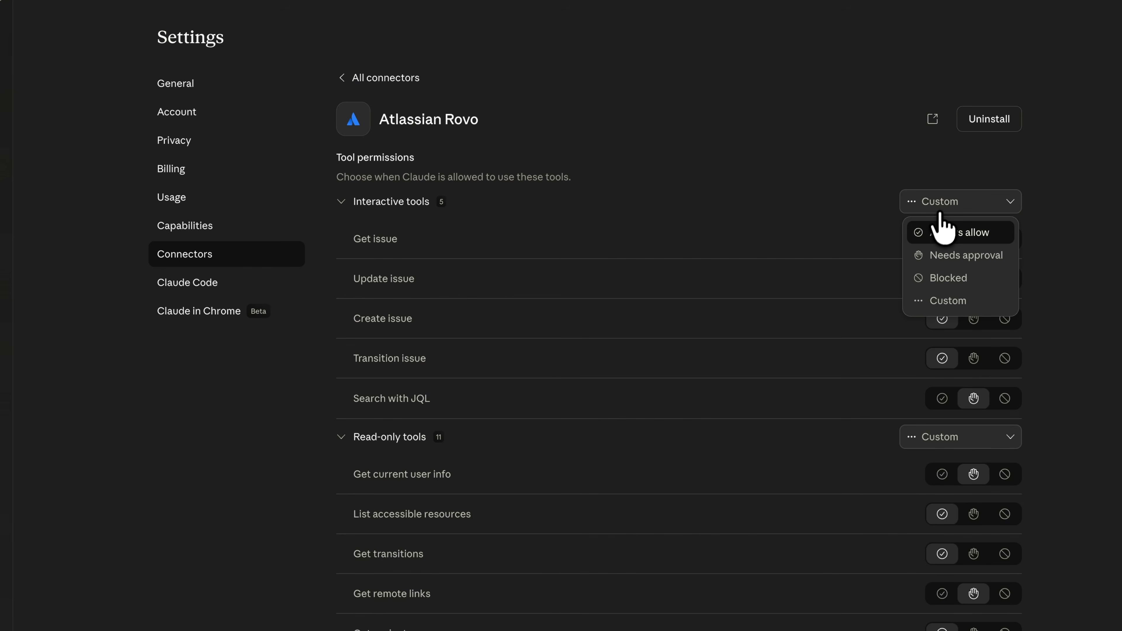
{"action": "left_click", "coordinate": [950, 256]}
{"action": "left_click", "coordinate": [948, 439]}
{"action": "left_click", "coordinate": [955, 491]}
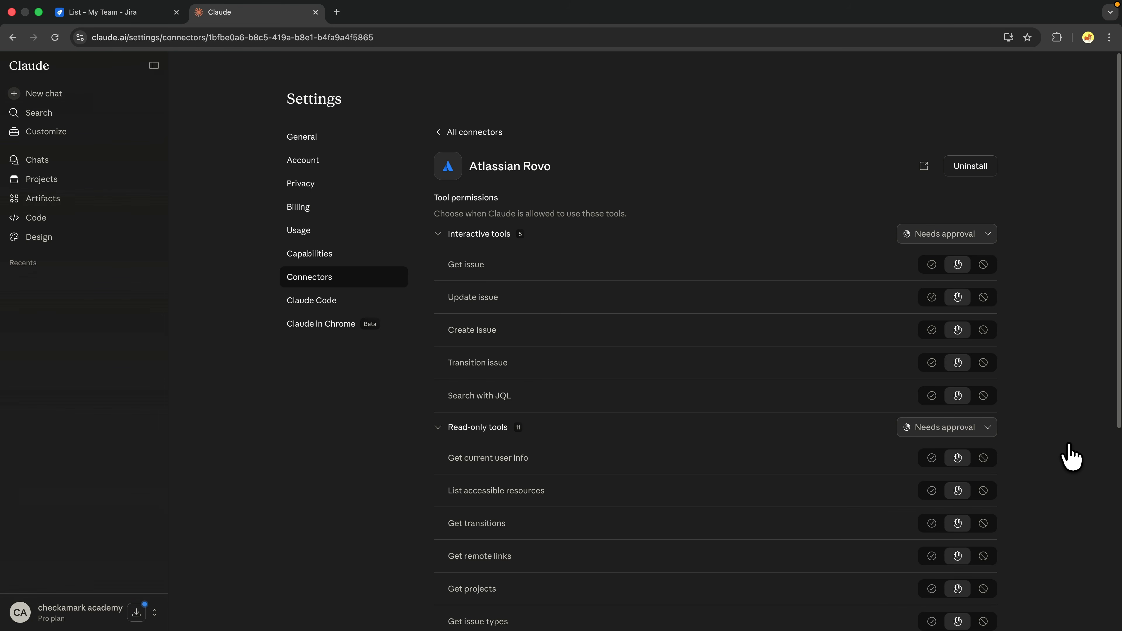
{"action": "scroll", "coordinate": [564, 308], "scroll_direction": "down", "scroll_amount": 3}
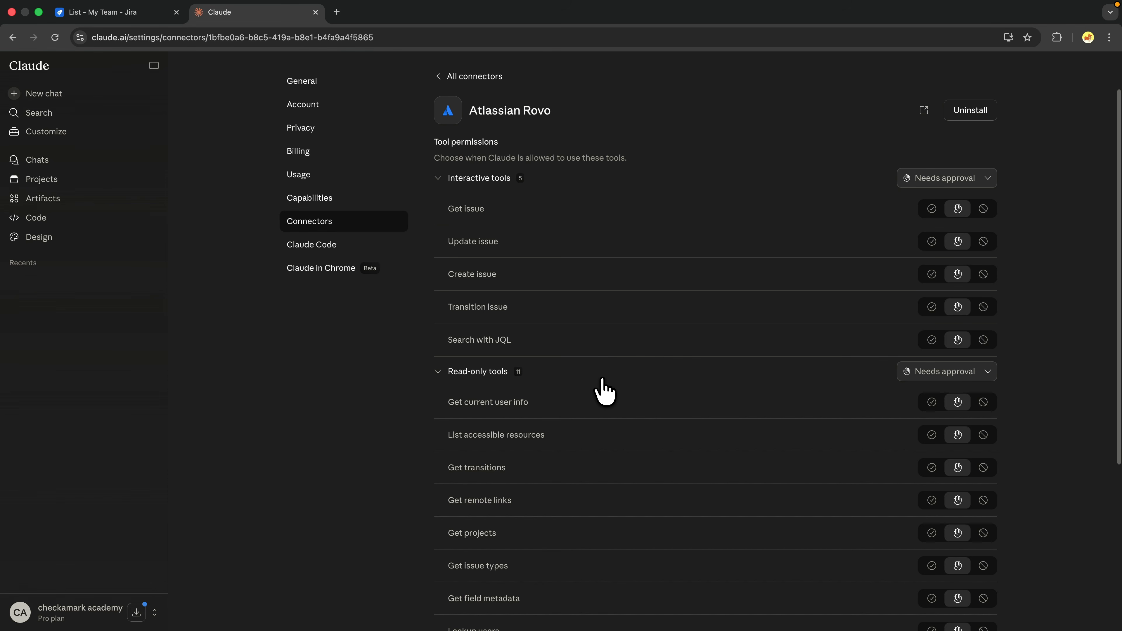
{"action": "scroll", "coordinate": [603, 391], "scroll_direction": "up", "scroll_amount": 3}
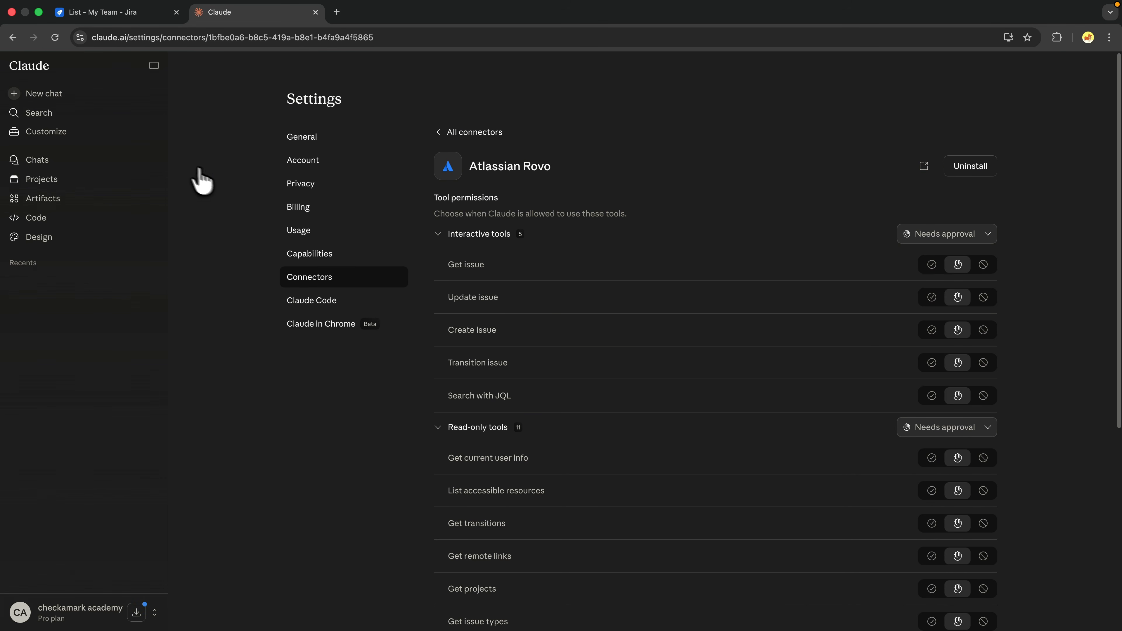
{"action": "left_click", "coordinate": [62, 94]}
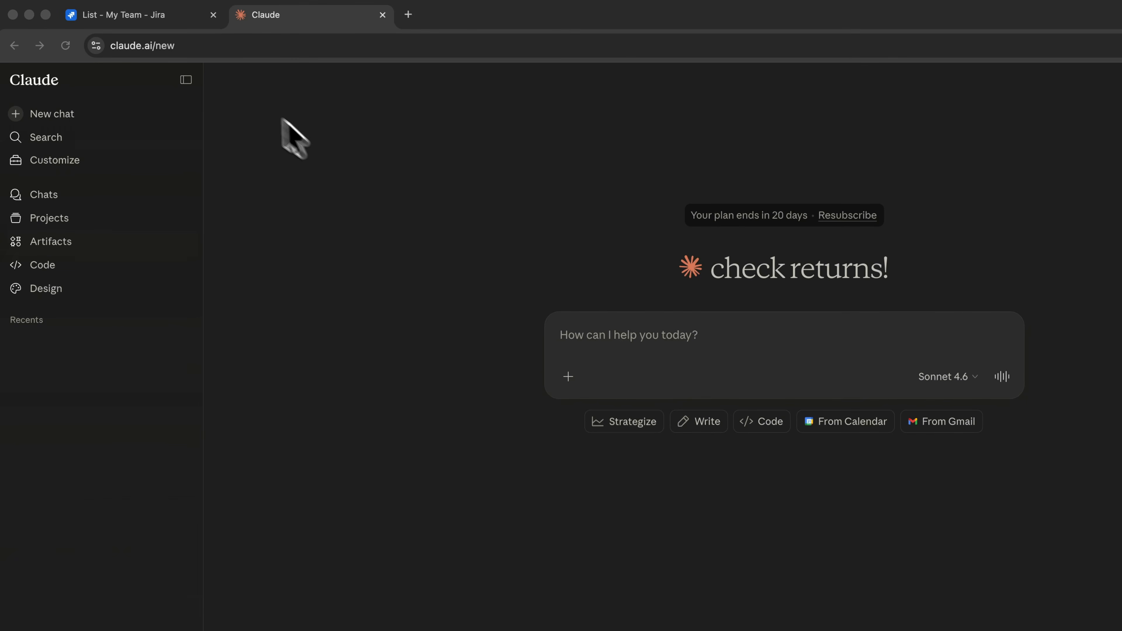
Switch to Jira and look over the My Team project's list, summary and backlog
{"action": "left_click", "coordinate": [169, 26]}
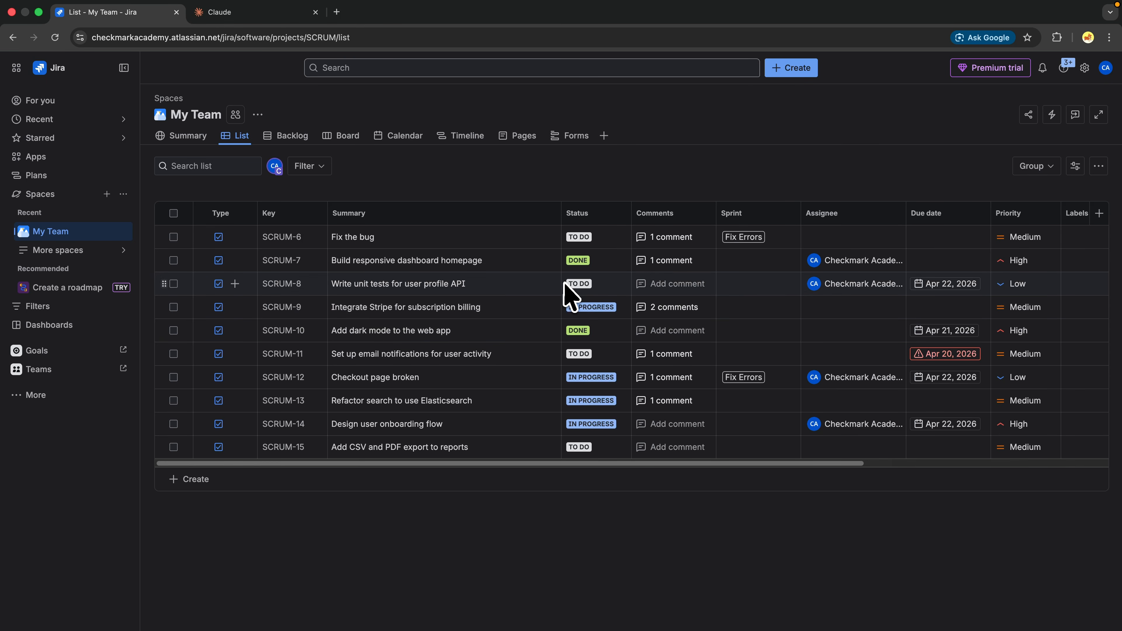
{"action": "left_click", "coordinate": [188, 136]}
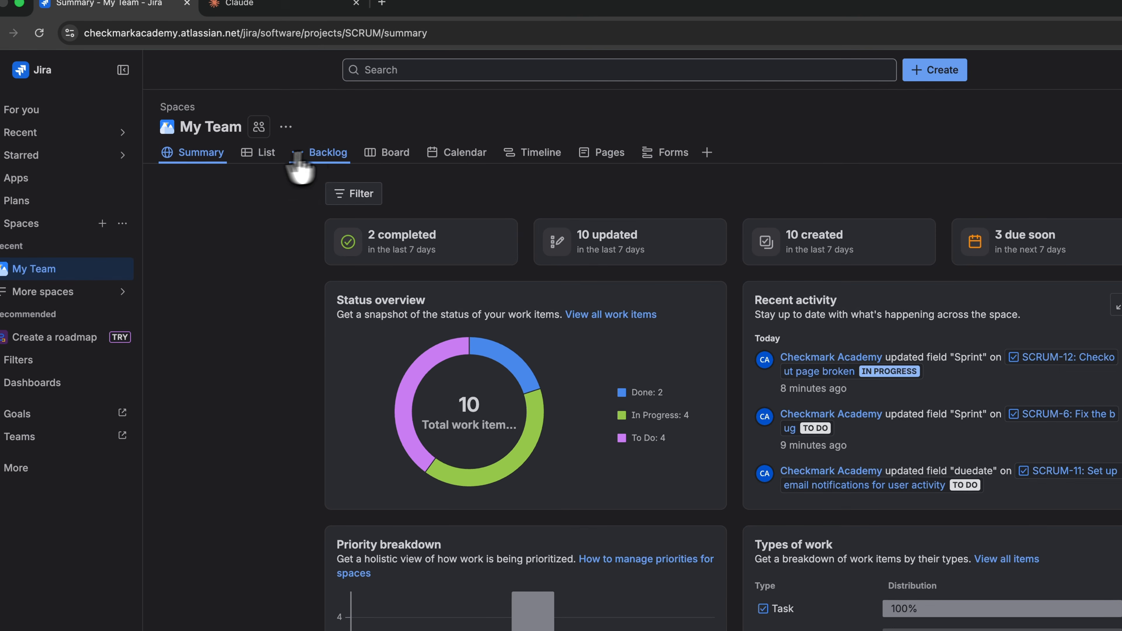
{"action": "left_click", "coordinate": [340, 165]}
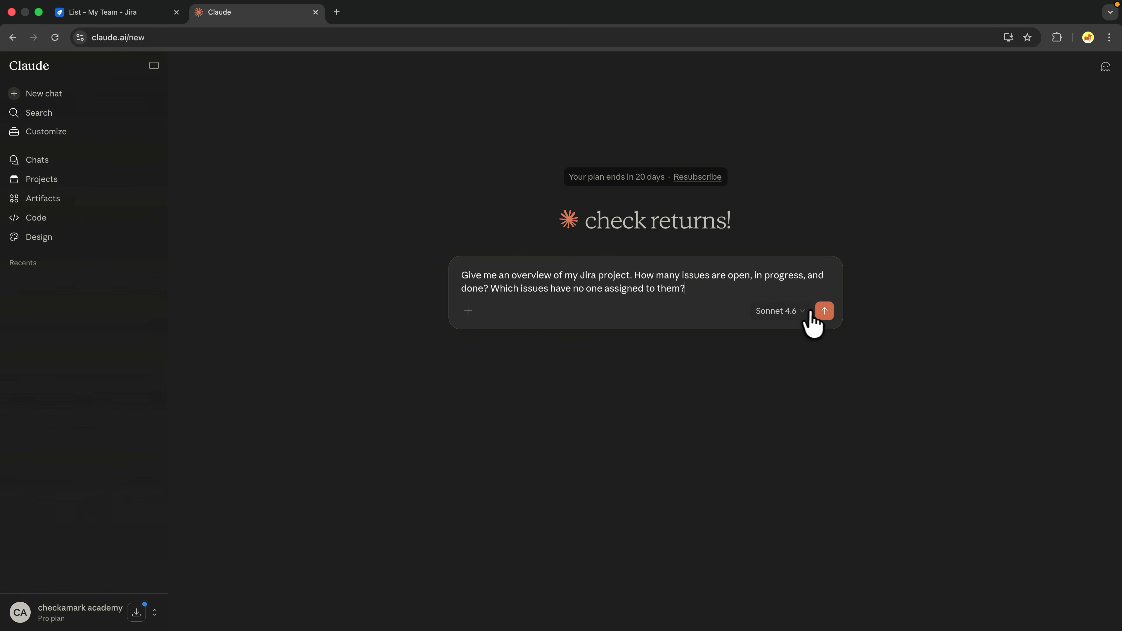
Ask Claude for a Jira project overview with open, in-progress and done issue counts plus unassigned issues, allowing the List accessible resources tool once
{"action": "left_click", "coordinate": [824, 312]}
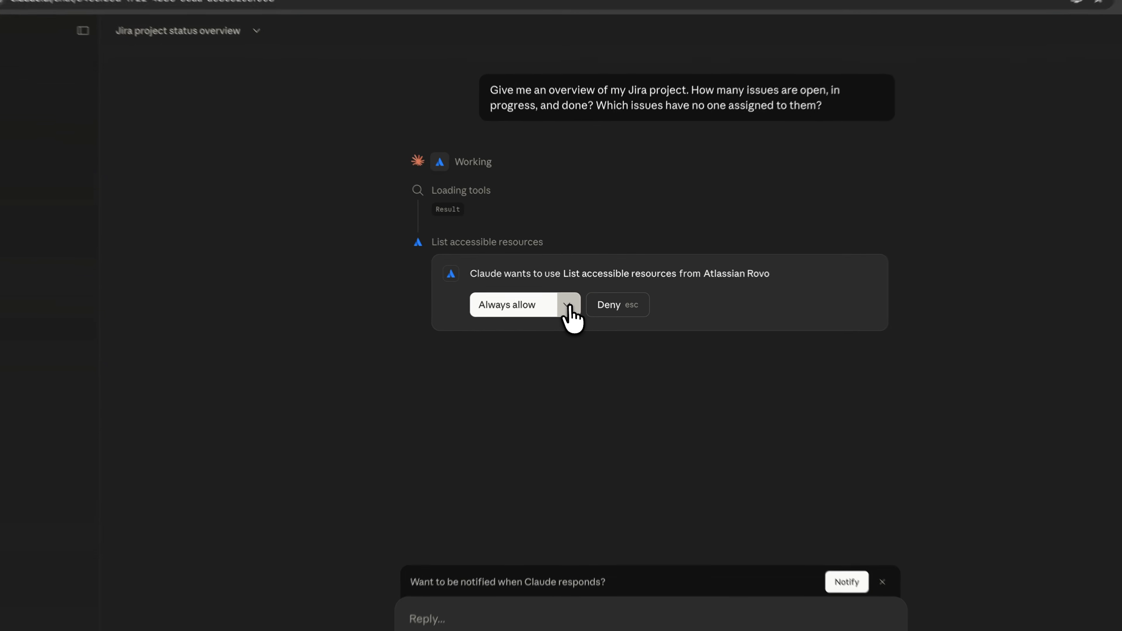
{"action": "left_click", "coordinate": [569, 306]}
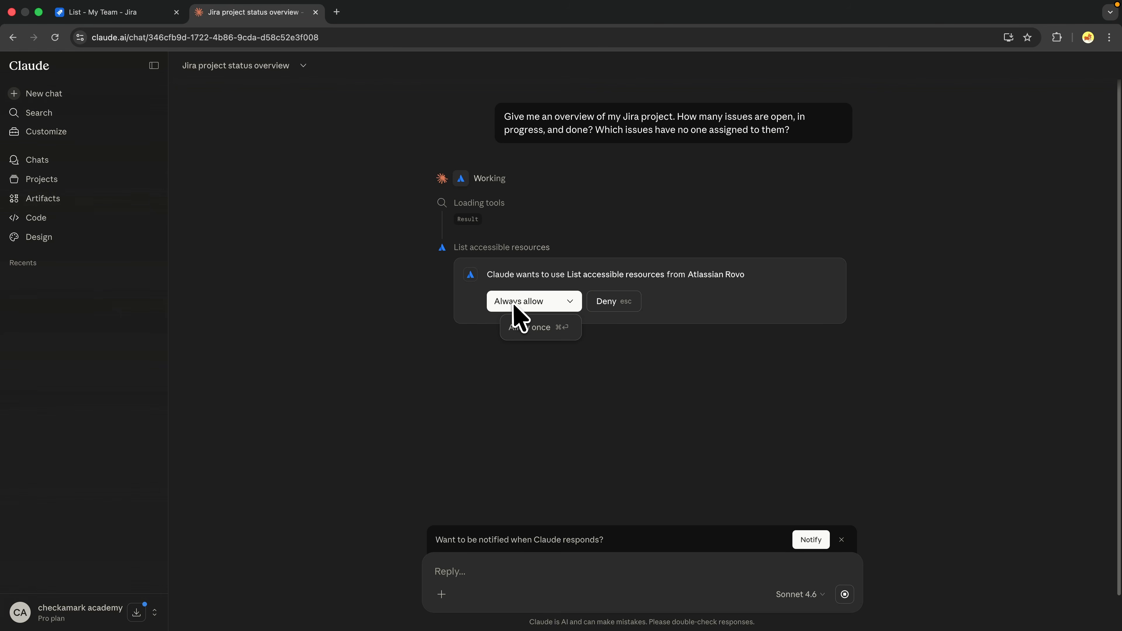
{"action": "left_click", "coordinate": [532, 329]}
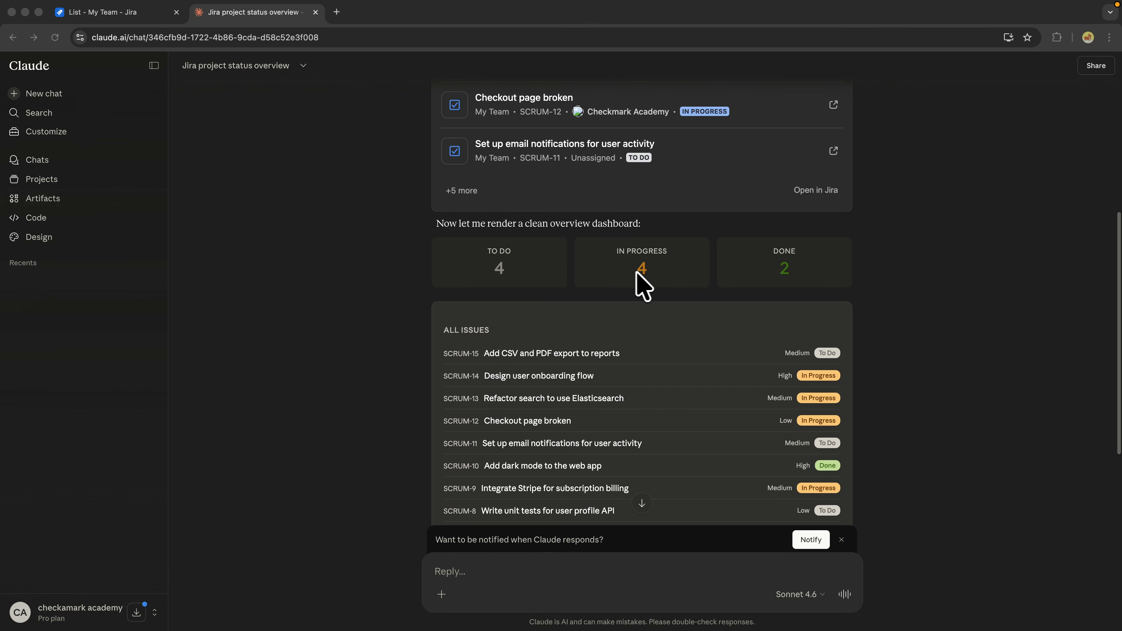
Read through the generated overview's status counts, full issue list and unassigned issues
{"action": "scroll", "coordinate": [775, 283], "scroll_direction": "down", "scroll_amount": 5}
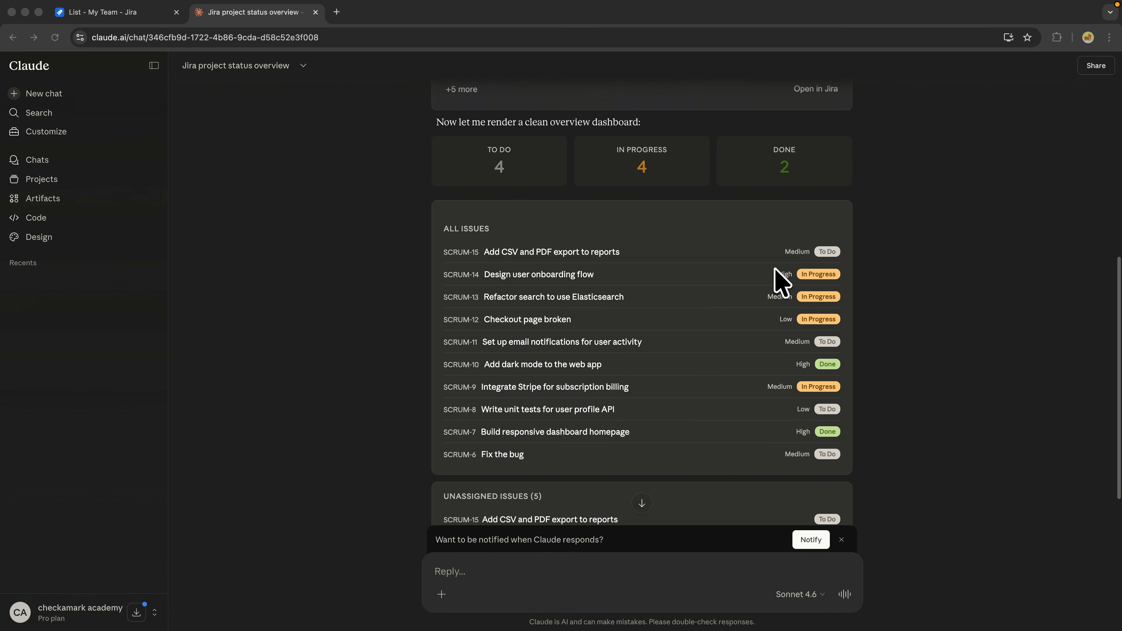
{"action": "scroll", "coordinate": [780, 281], "scroll_direction": "down", "scroll_amount": 2}
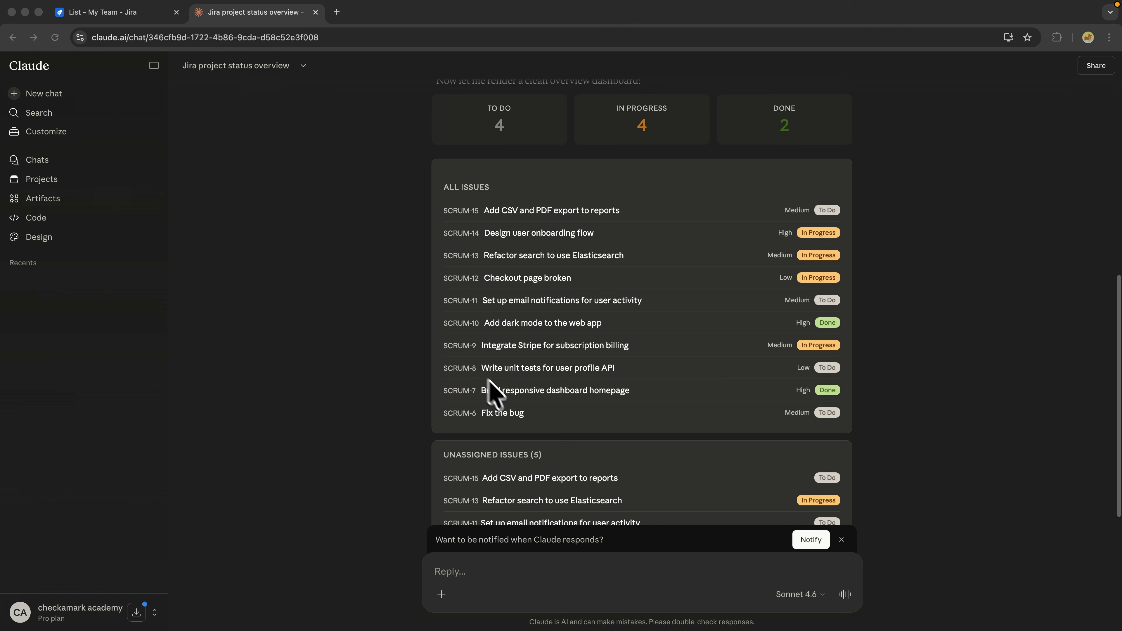
{"action": "scroll", "coordinate": [609, 394], "scroll_direction": "down", "scroll_amount": 6}
{"action": "scroll", "coordinate": [758, 234], "scroll_direction": "up", "scroll_amount": 3}
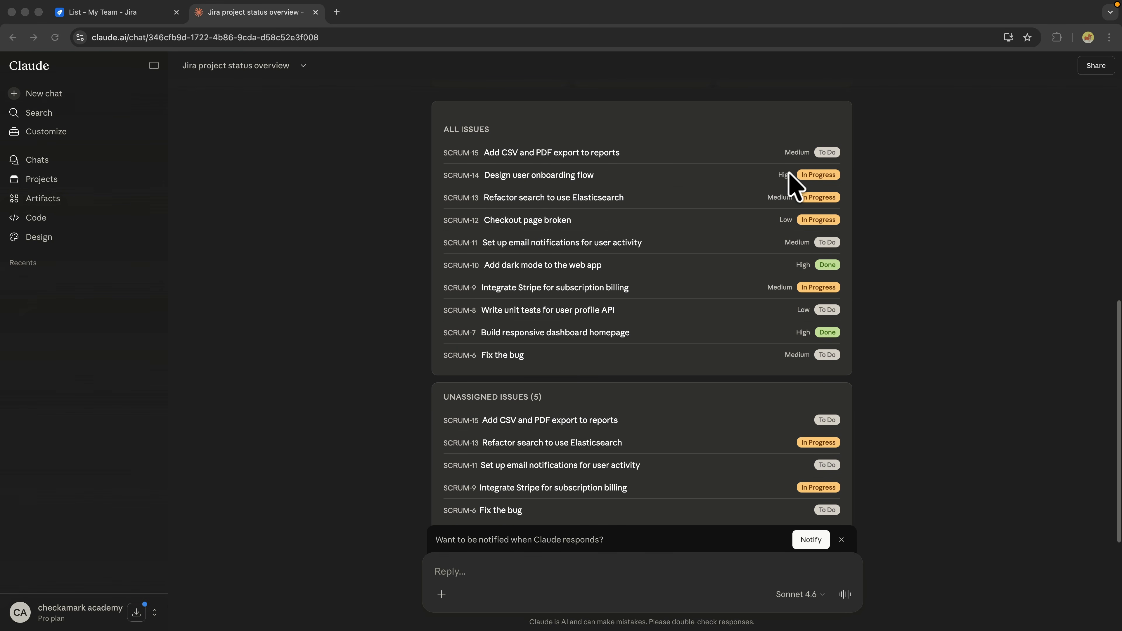
{"action": "scroll", "coordinate": [832, 261], "scroll_direction": "down", "scroll_amount": 7}
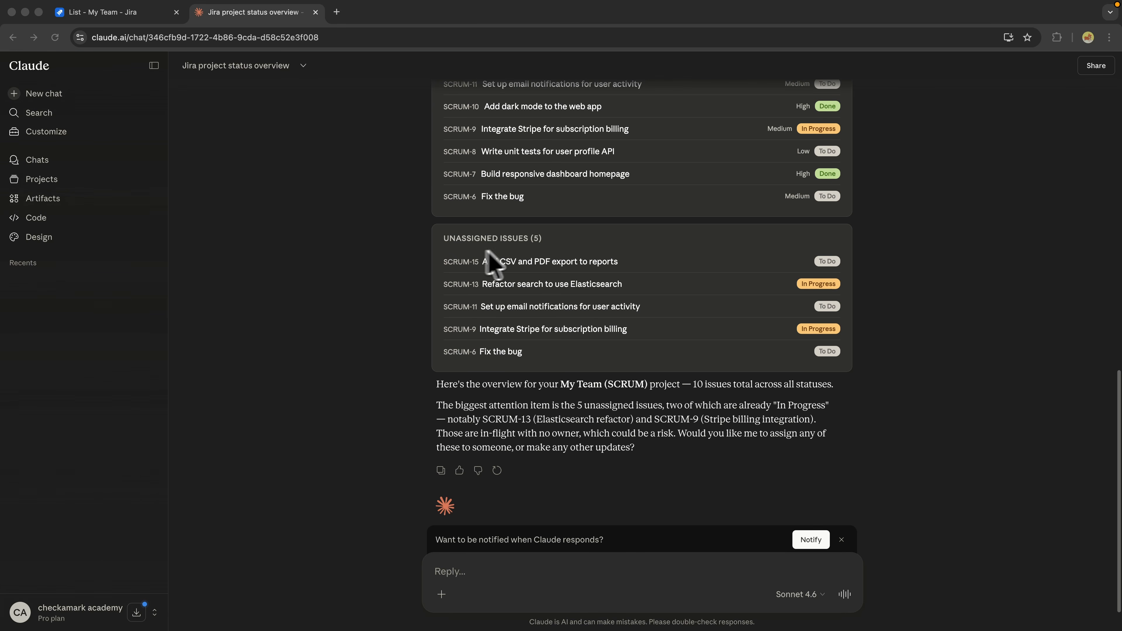
{"action": "left_click", "coordinate": [530, 301]}
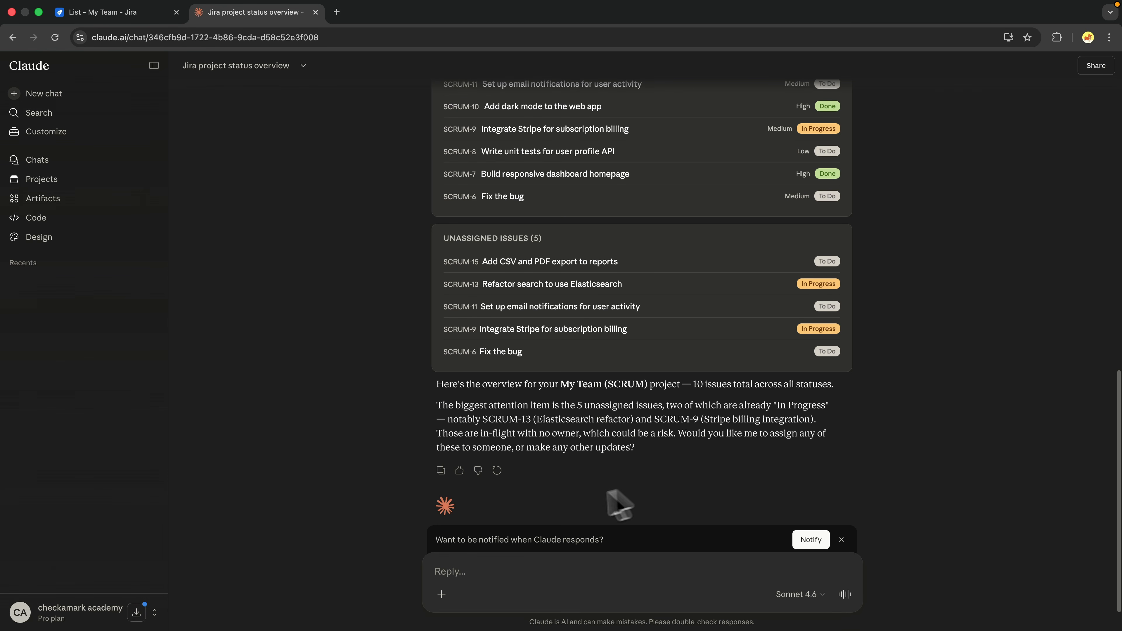
Draft the reply "Show me all the issues assigned to Checkmark Academy that are still open. Are any of them overdue?" without sending it
{"action": "right_click", "coordinate": [488, 574]}
{"action": "left_click", "coordinate": [503, 496]}
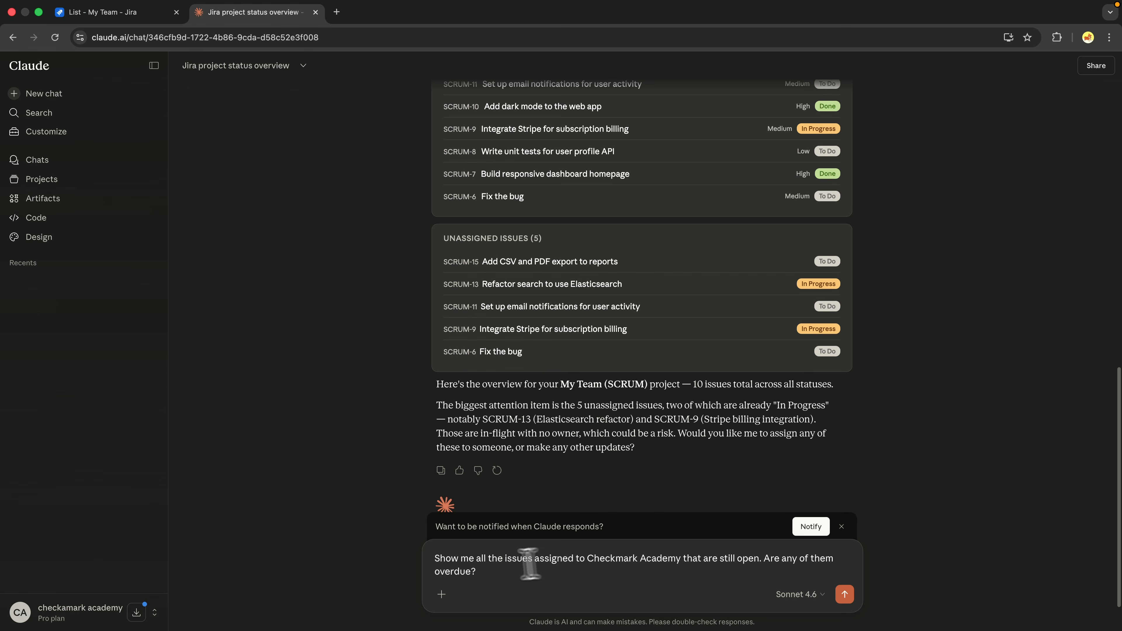
Switch to Jira and assign SCRUM-11, "Set up email notifications for user activity", to Checkmark Academy
{"action": "left_click", "coordinate": [113, 18]}
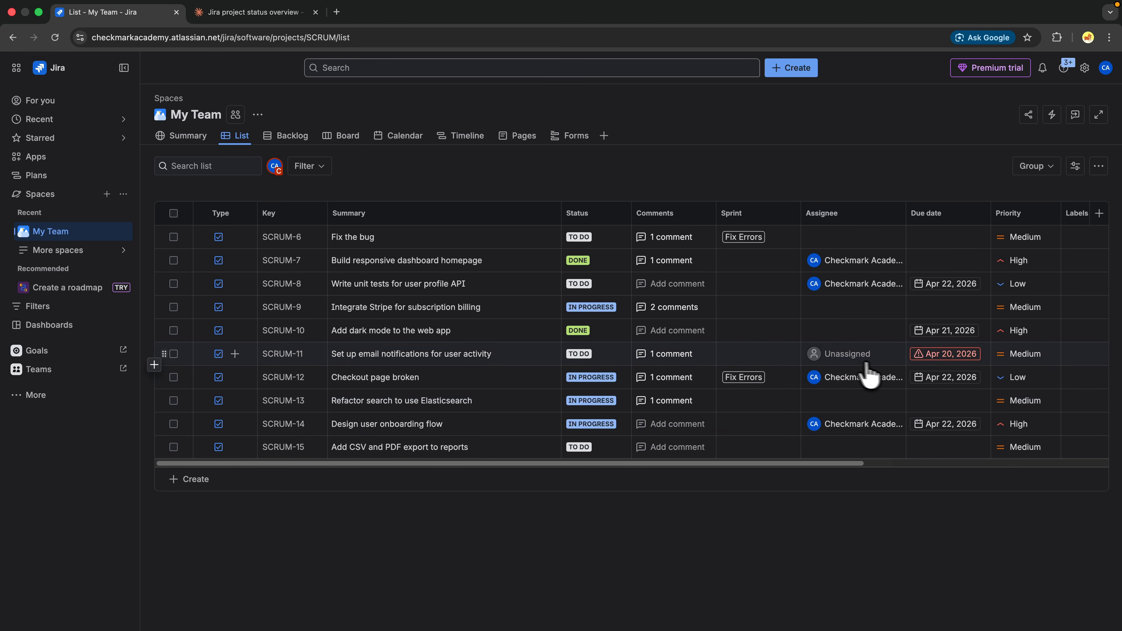
{"action": "left_click", "coordinate": [845, 359]}
{"action": "left_click", "coordinate": [845, 381]}
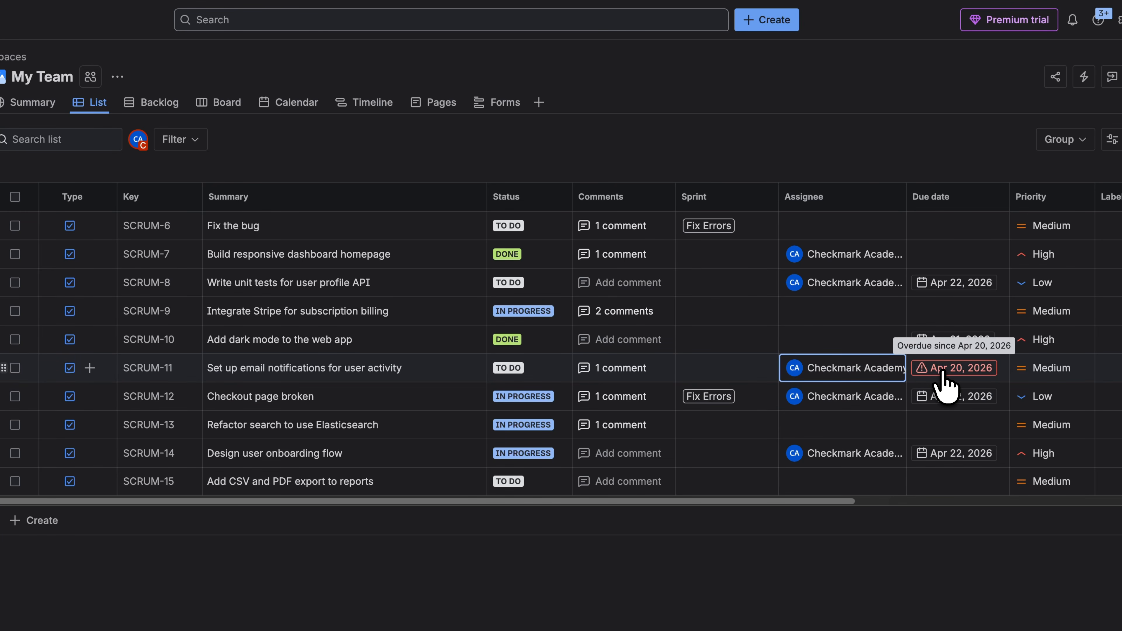
Return to Claude, send the drafted question about Checkmark Academy's open and overdue issues, and dismiss the response notification offer
{"action": "left_click", "coordinate": [244, 8]}
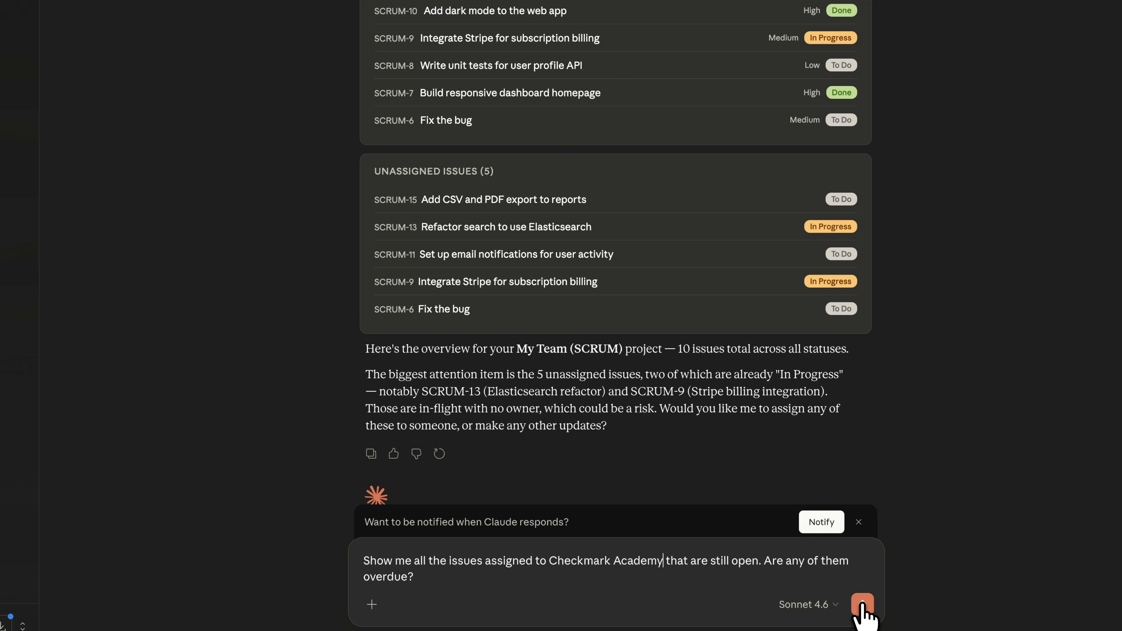
{"action": "left_click", "coordinate": [862, 604]}
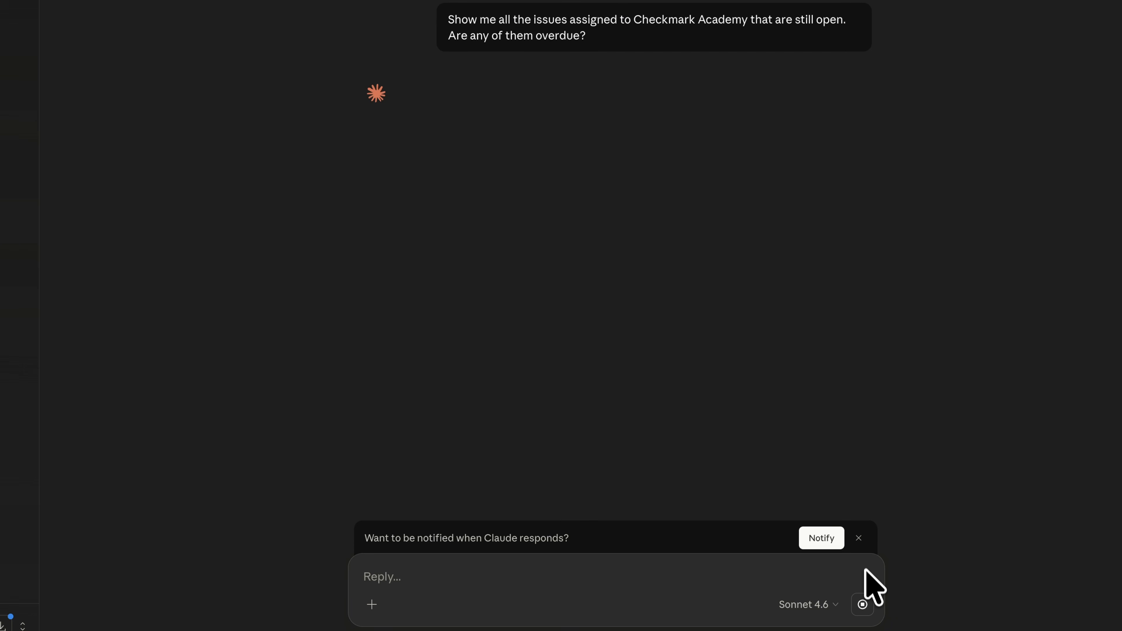
{"action": "left_click", "coordinate": [859, 541]}
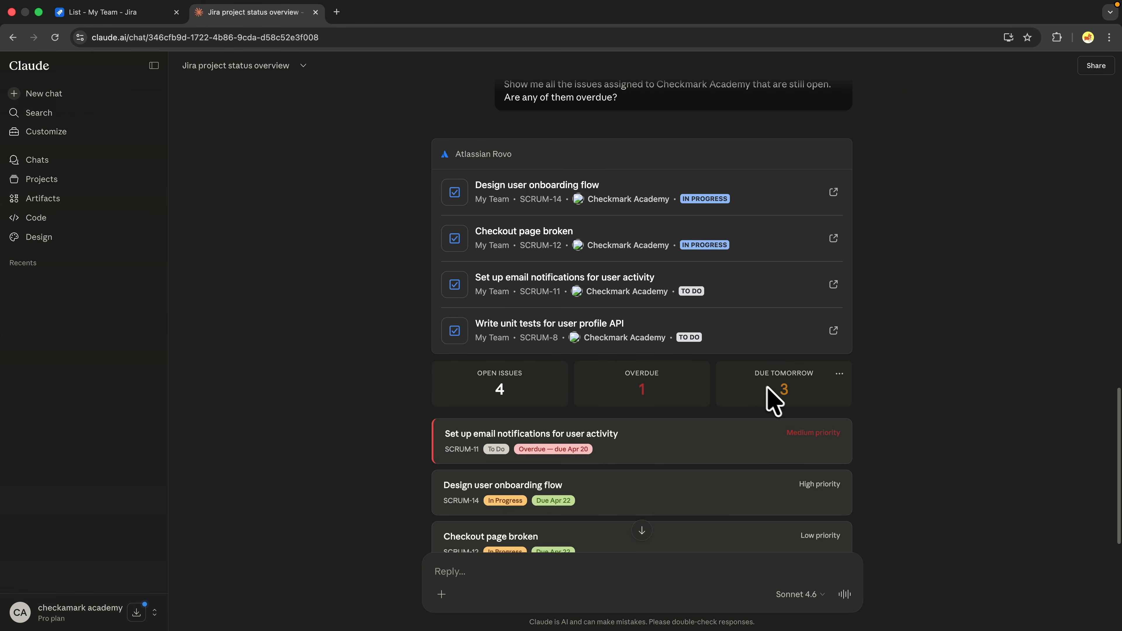
Examine the answer's due-tomorrow figure, individual issue cards and closing summary
{"action": "left_click_drag", "start_coordinate": [779, 392], "coordinate": [811, 374]}
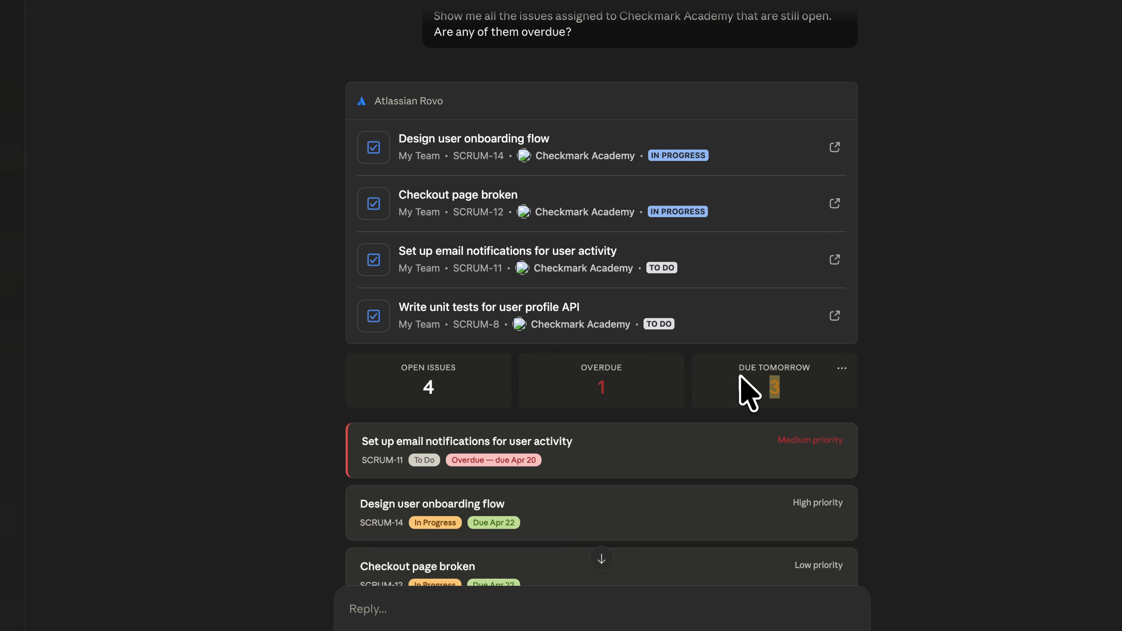
{"action": "left_click", "coordinate": [792, 389]}
{"action": "scroll", "coordinate": [787, 402], "scroll_direction": "down", "scroll_amount": 5}
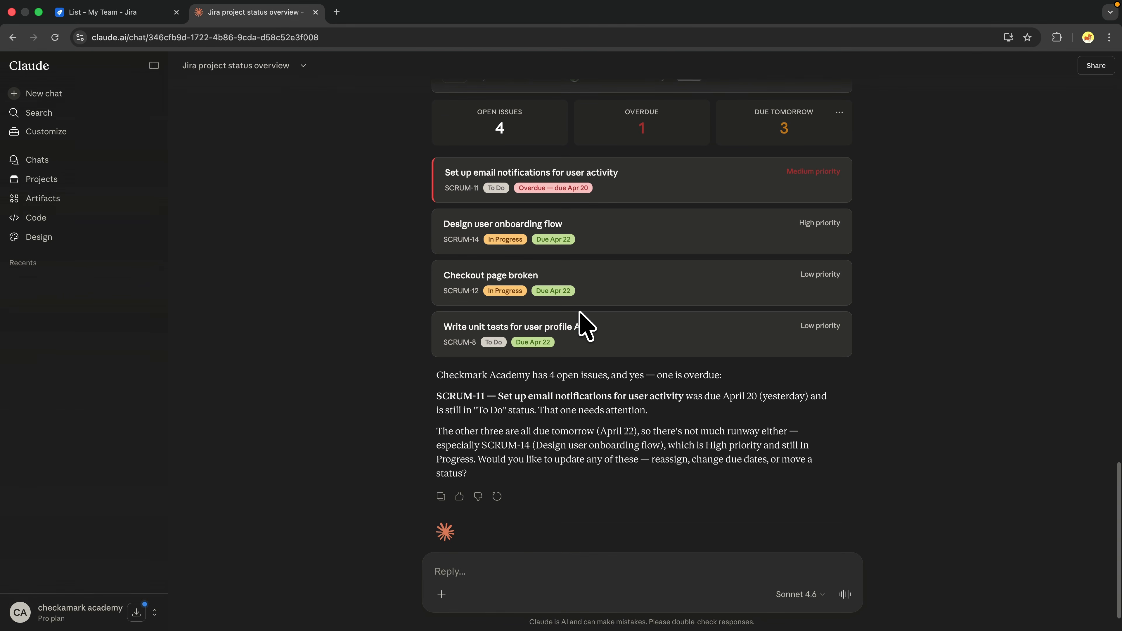
Ask Claude to create a Medium-priority Jira task, "Write blog post about our new dark mode feature", with a short description, assigned to Checkmark Academy
{"action": "type", "text": "Create a new task in my Jira project called 'Write blog post about our new dark mode feature'. Set the priority to Medium and add a short description too — the post should explain what dark mode is, how to turn it on, and why we built it. Assigne it to Checkmark Academy."}
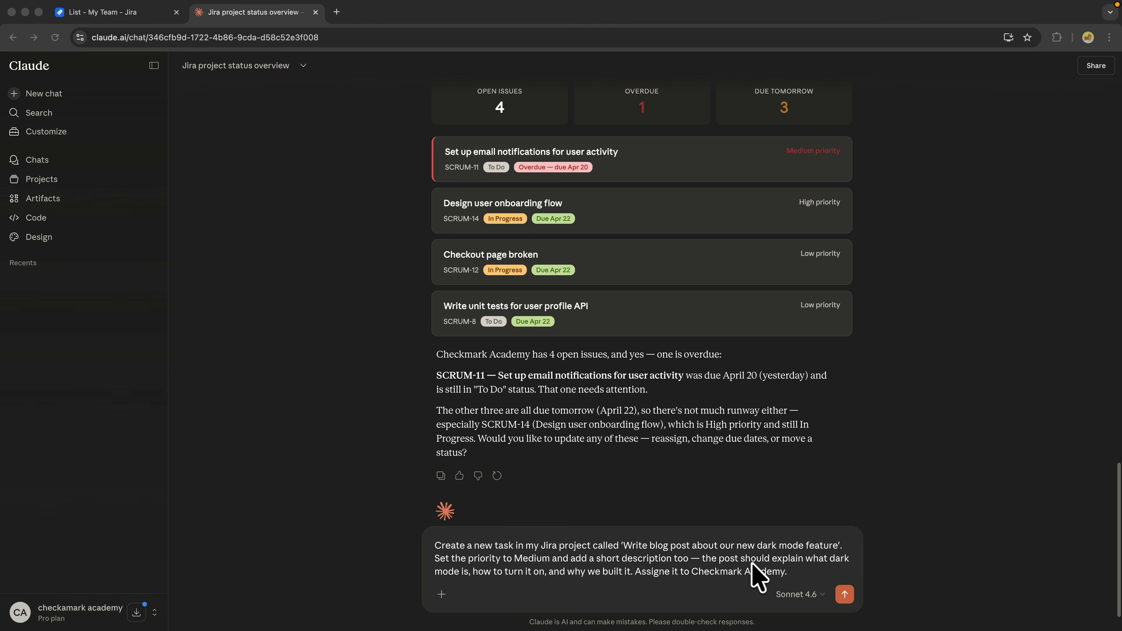
{"action": "left_click", "coordinate": [845, 594]}
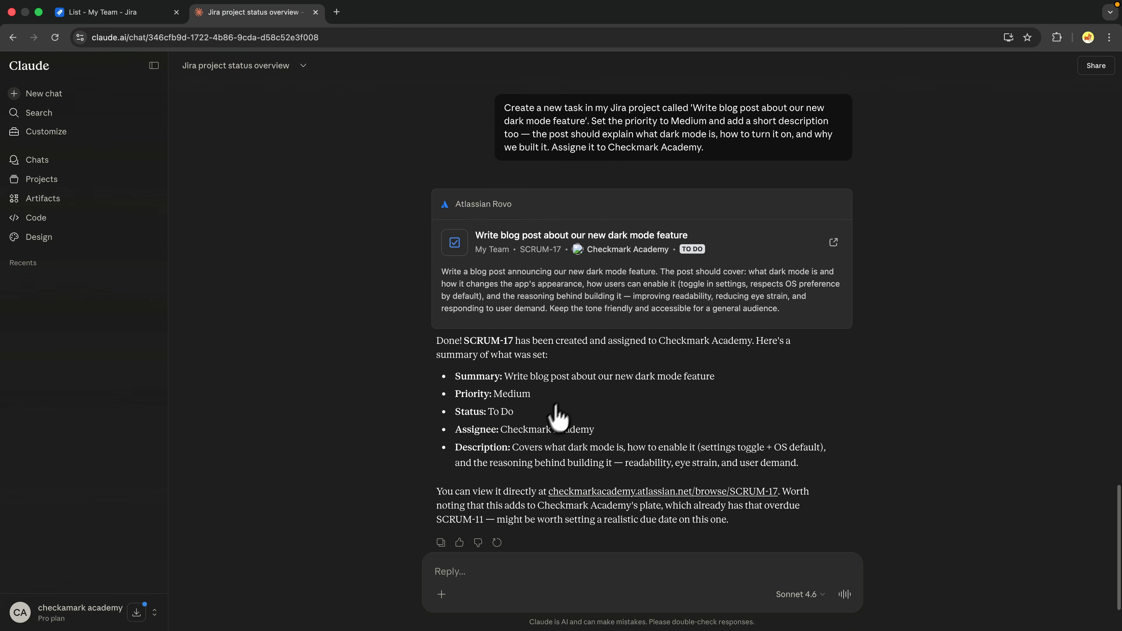
Switch to Jira, refresh the My Team issue list, and examine the details and comments area of SCRUM-17
{"action": "left_click", "coordinate": [99, 13]}
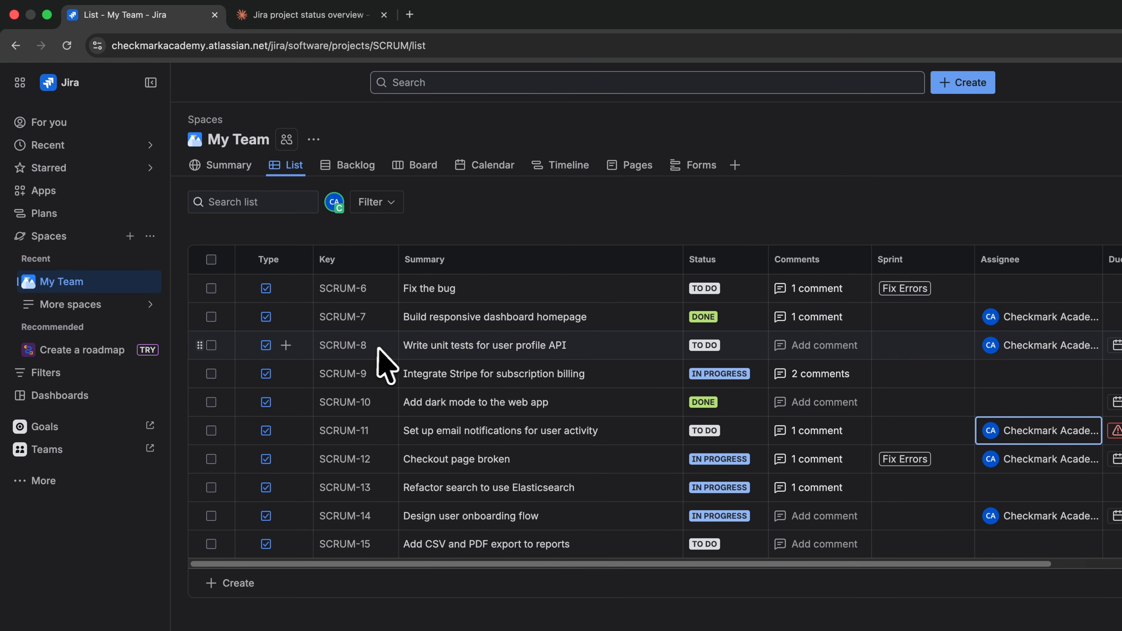
{"action": "left_click", "coordinate": [223, 170]}
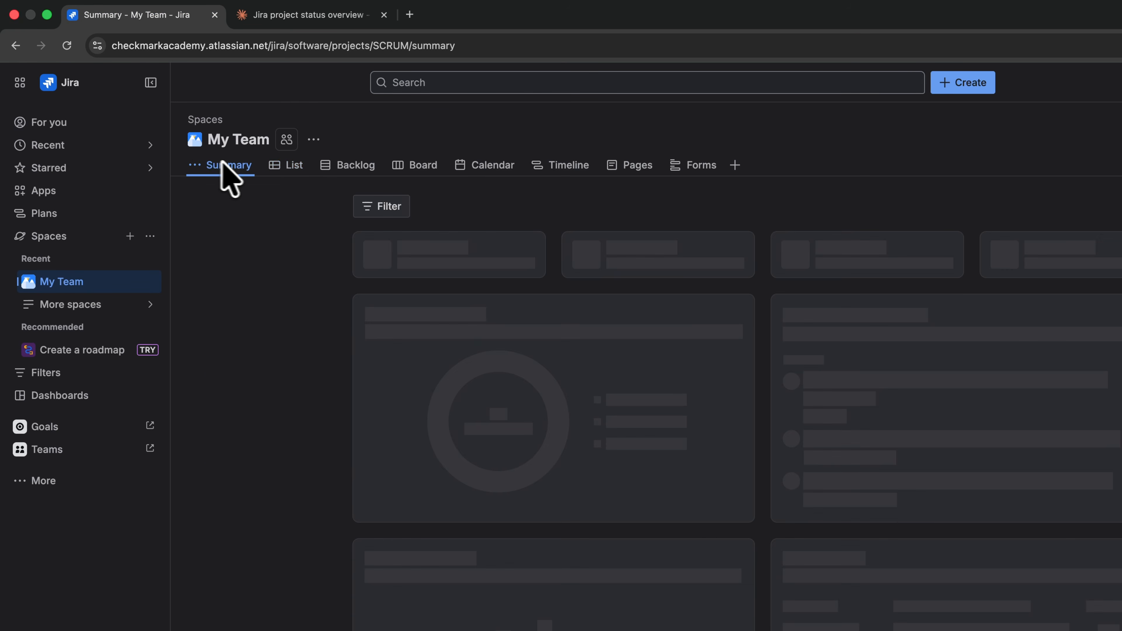
{"action": "left_click", "coordinate": [286, 168]}
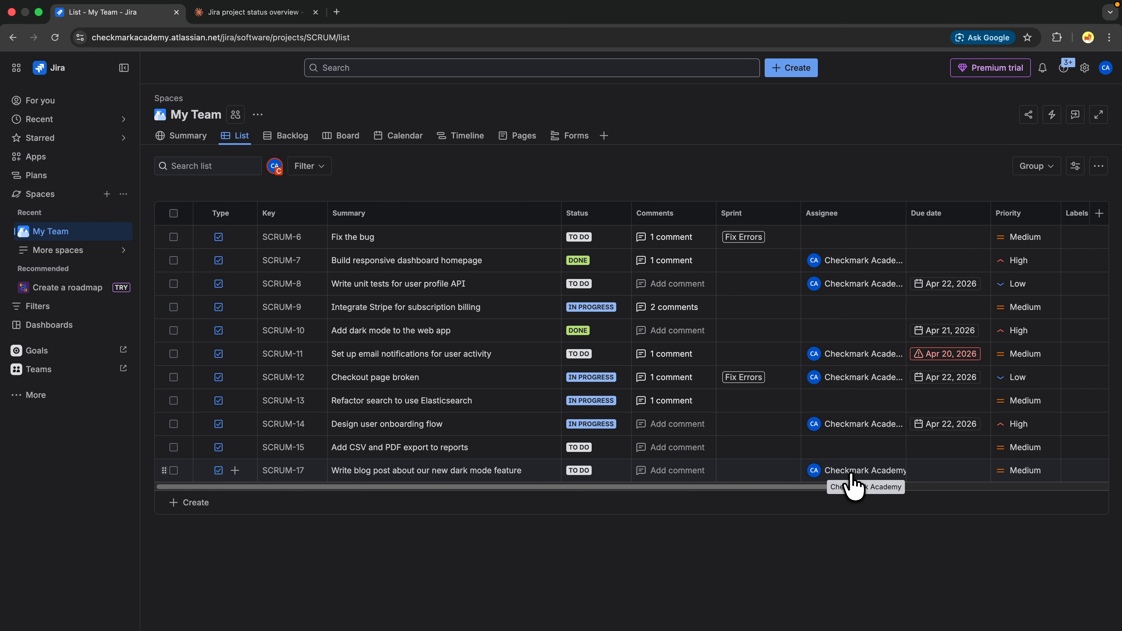
{"action": "left_click", "coordinate": [654, 470]}
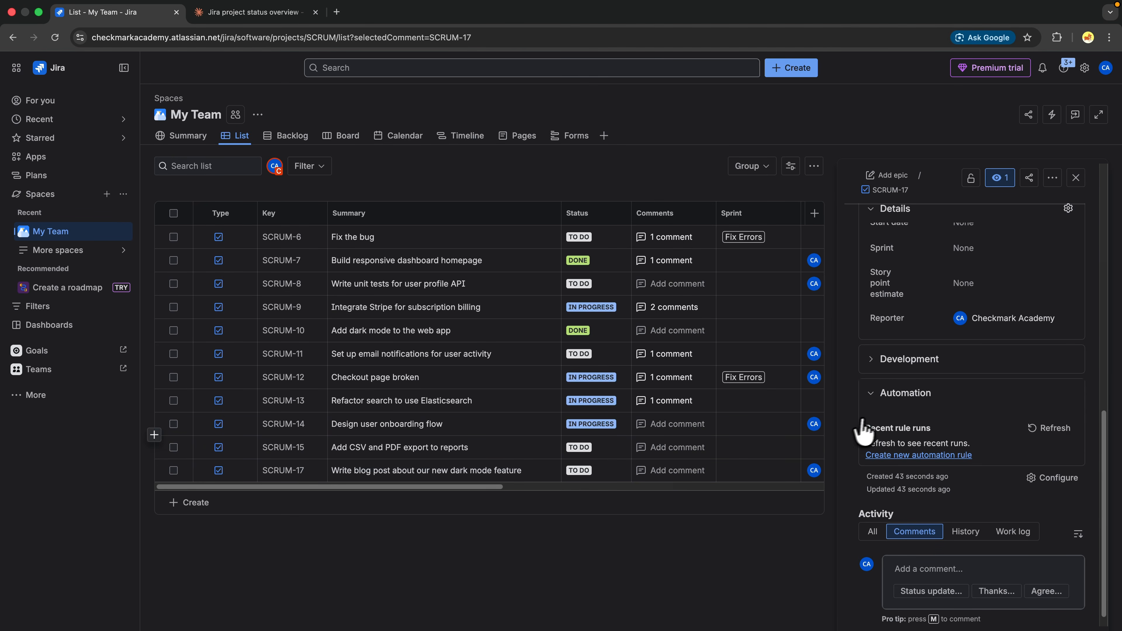
{"action": "scroll", "coordinate": [864, 431], "scroll_direction": "up", "scroll_amount": 10}
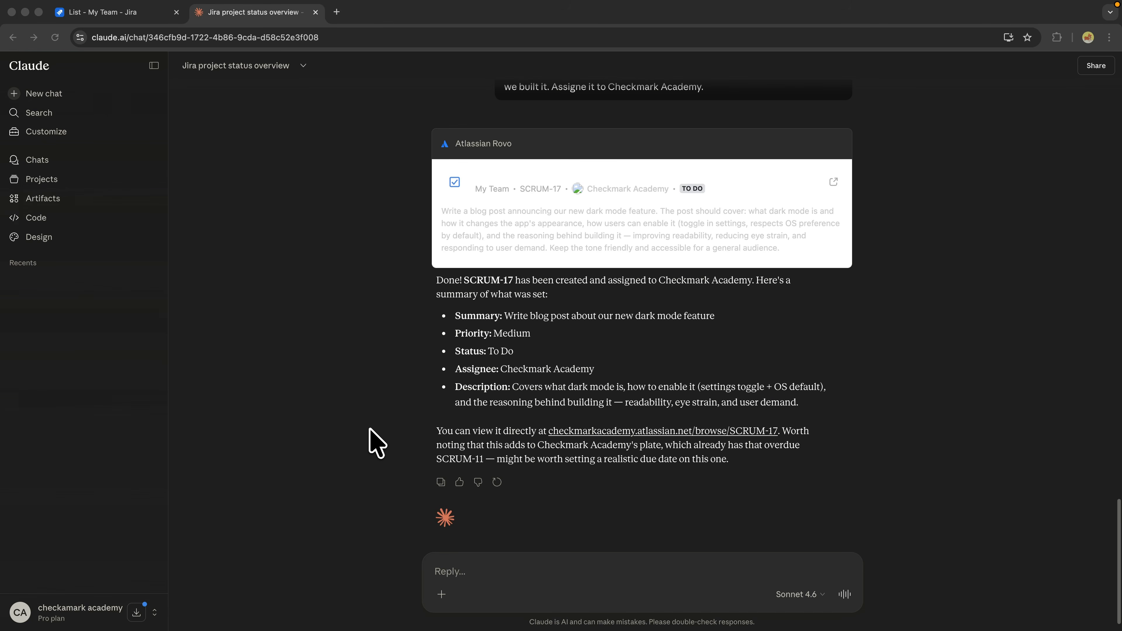
In Claude, attach the "Meeting notes 21.4.2026" PDF and ask to turn the notes into Jira tasks with priorities, assignees and one-sentence descriptions
{"action": "left_click", "coordinate": [441, 594]}
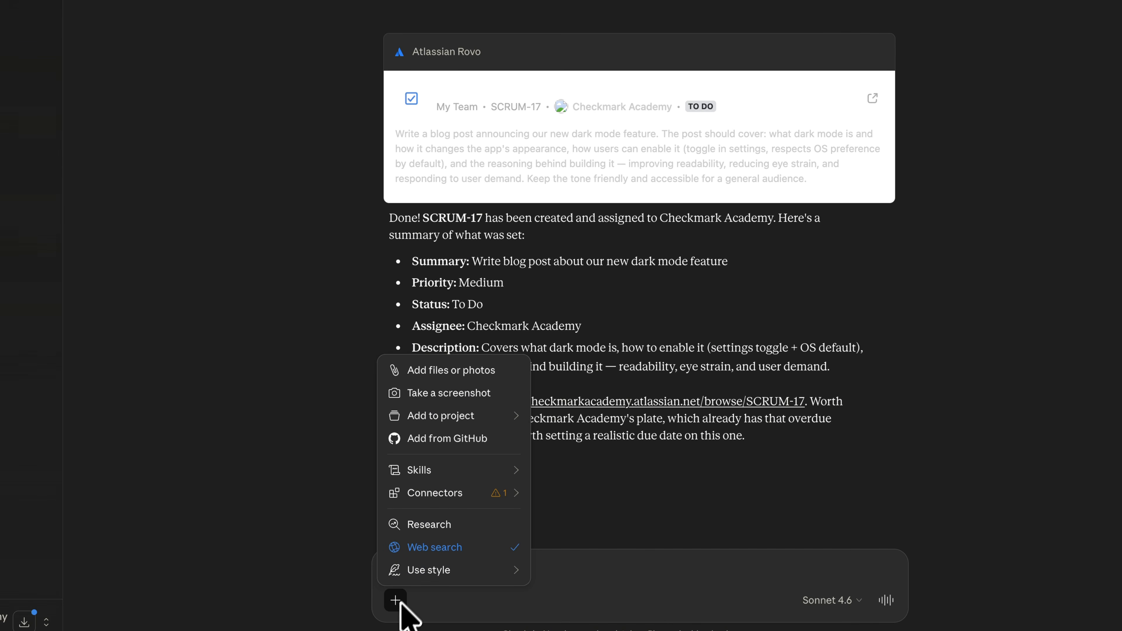
{"action": "left_click", "coordinate": [440, 375]}
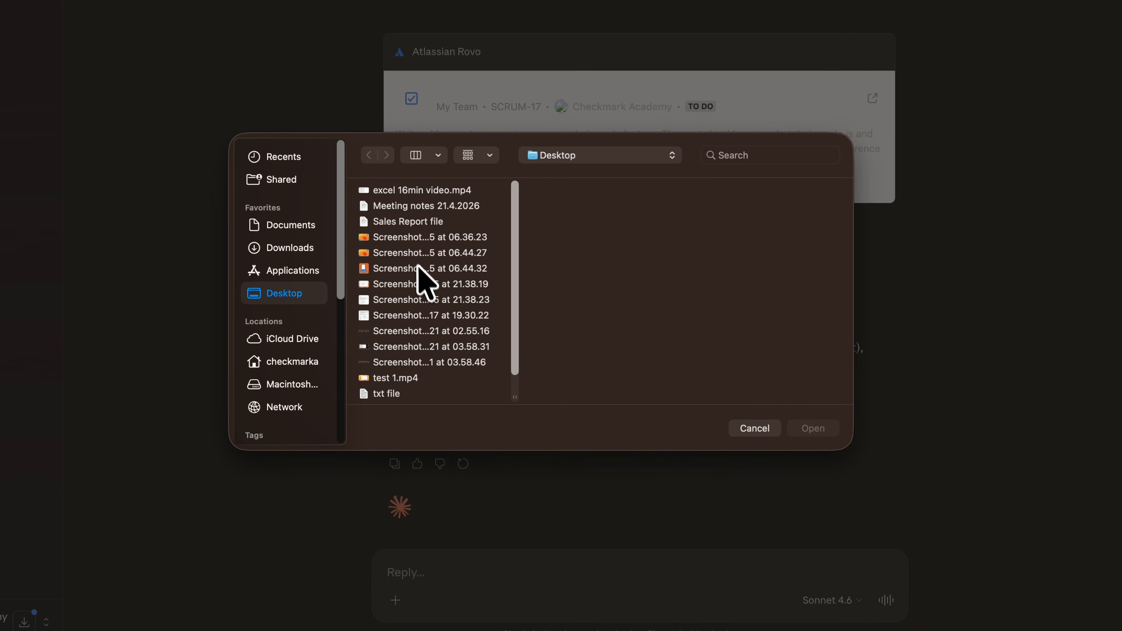
{"action": "left_click", "coordinate": [411, 207]}
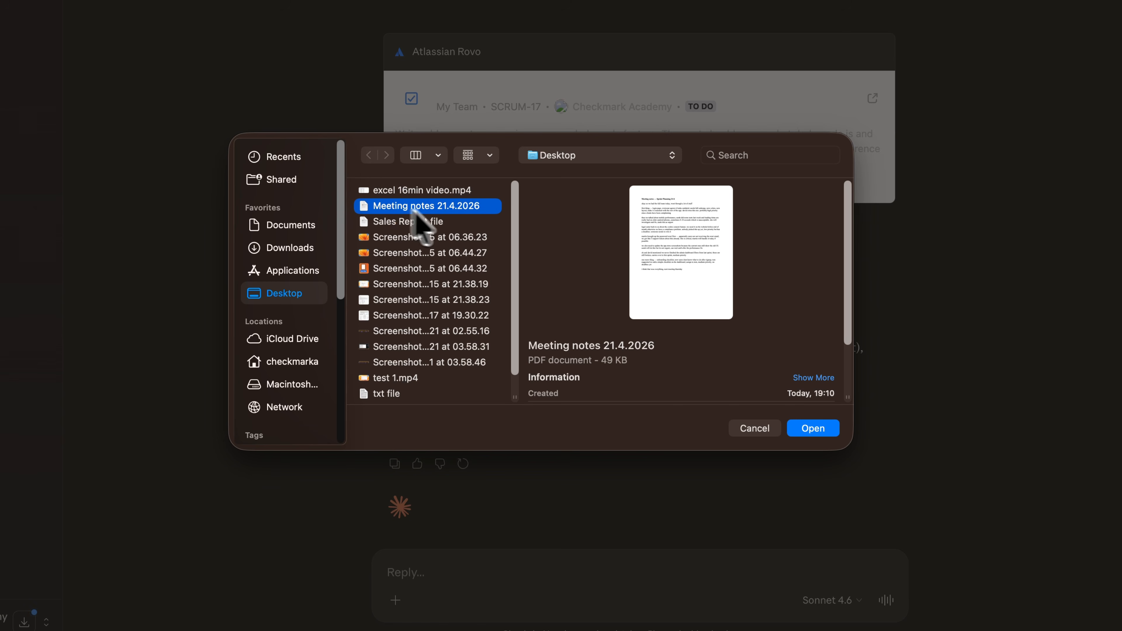
{"action": "left_click", "coordinate": [814, 431]}
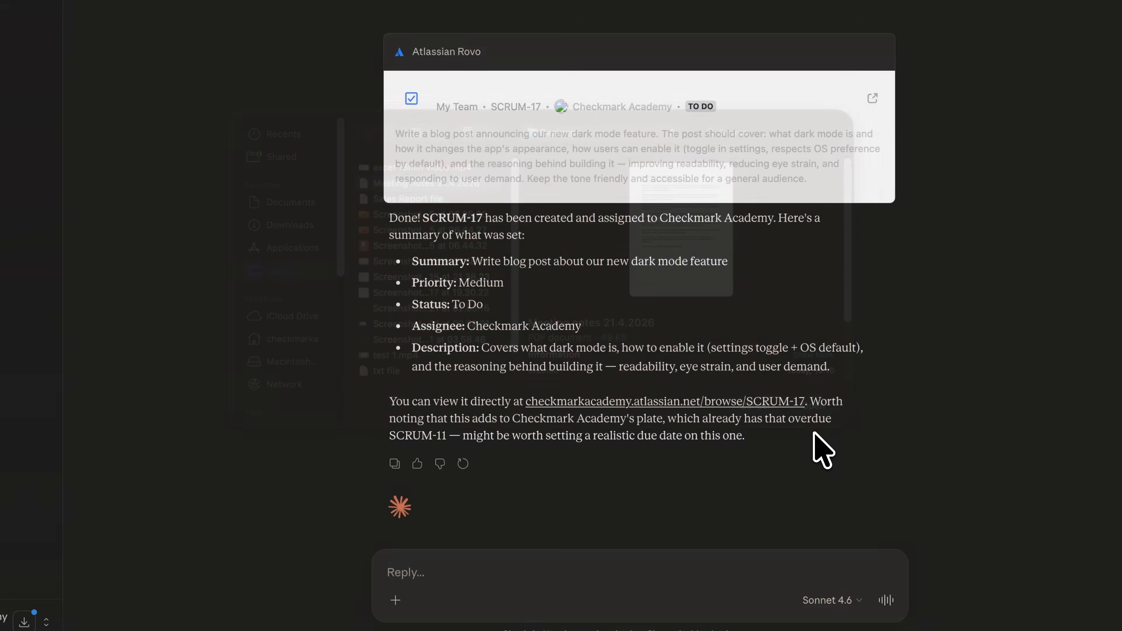
{"action": "type", "text": "Here are my notes from today's sprint planning meeting. Turn them into Jira tasks. For each task set the right priority based on the context, assign it to the person mentioned, and write a short one sentence description."}
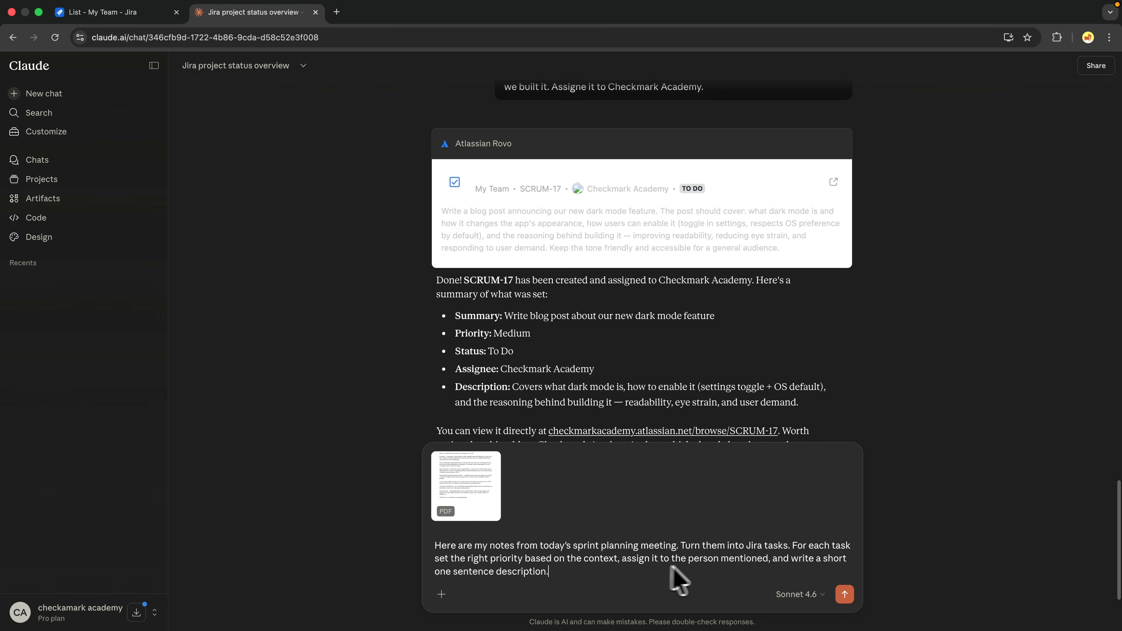
{"action": "left_click", "coordinate": [845, 594]}
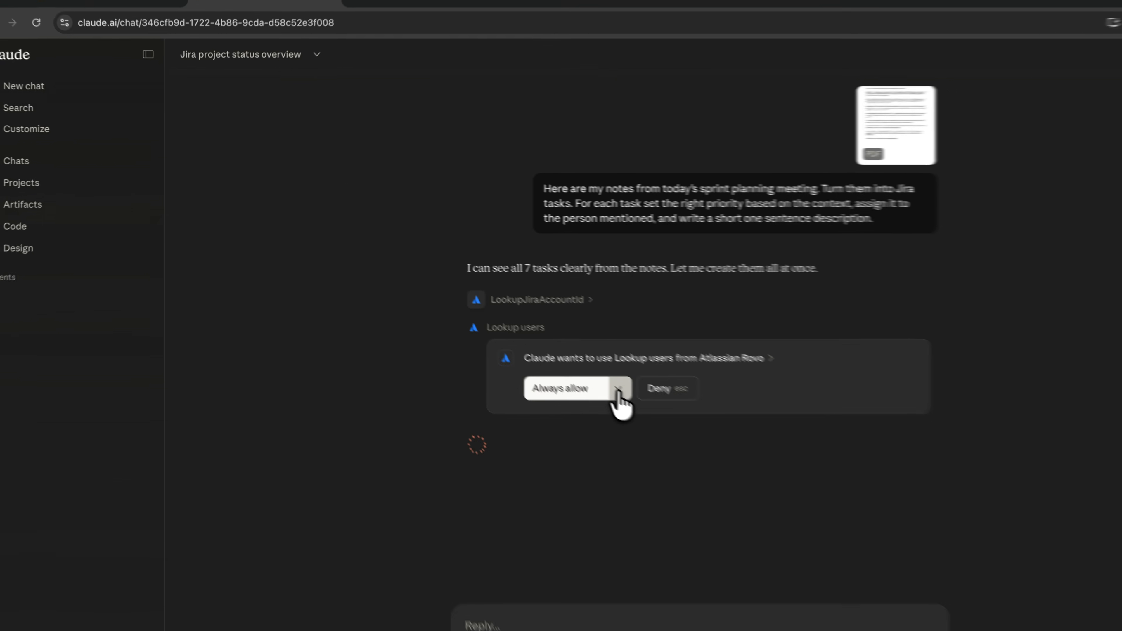
Allow each of Claude's Lookup users requests from Atlassian Rovo once, checking the Jira issue list in between
{"action": "left_click", "coordinate": [618, 389]}
{"action": "left_click", "coordinate": [616, 418]}
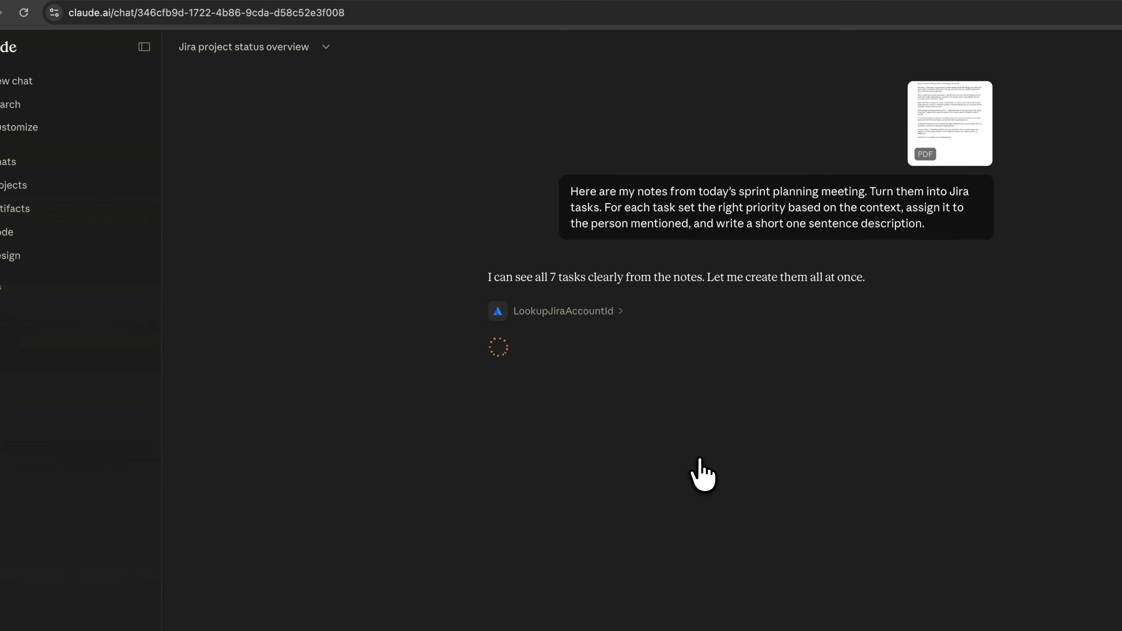
{"action": "left_click", "coordinate": [142, 16]}
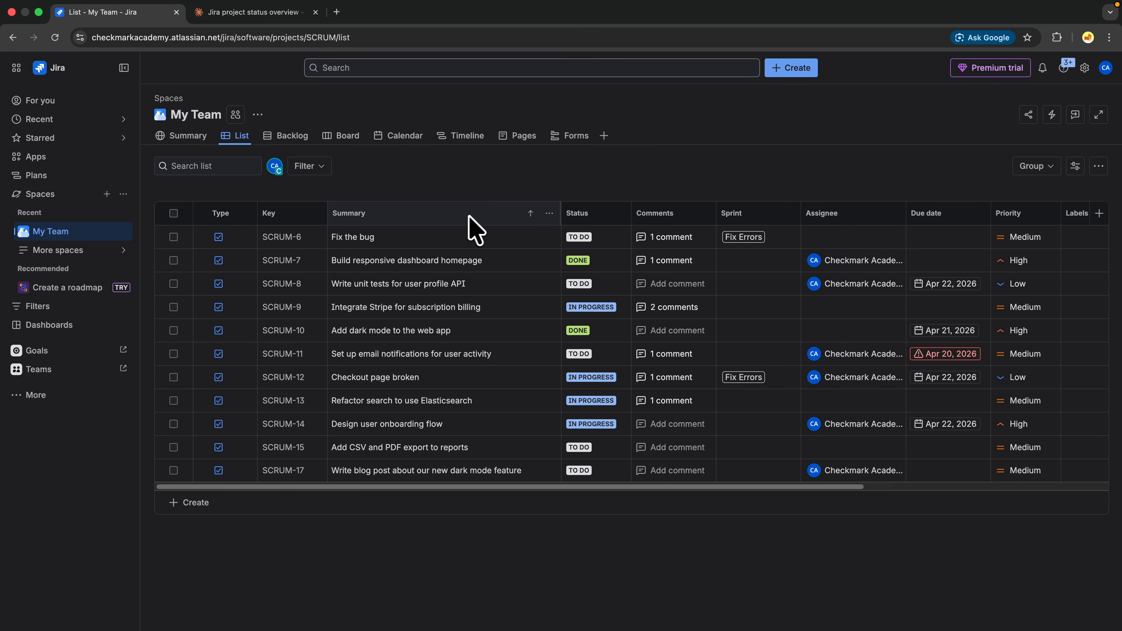
{"action": "left_click", "coordinate": [233, 16]}
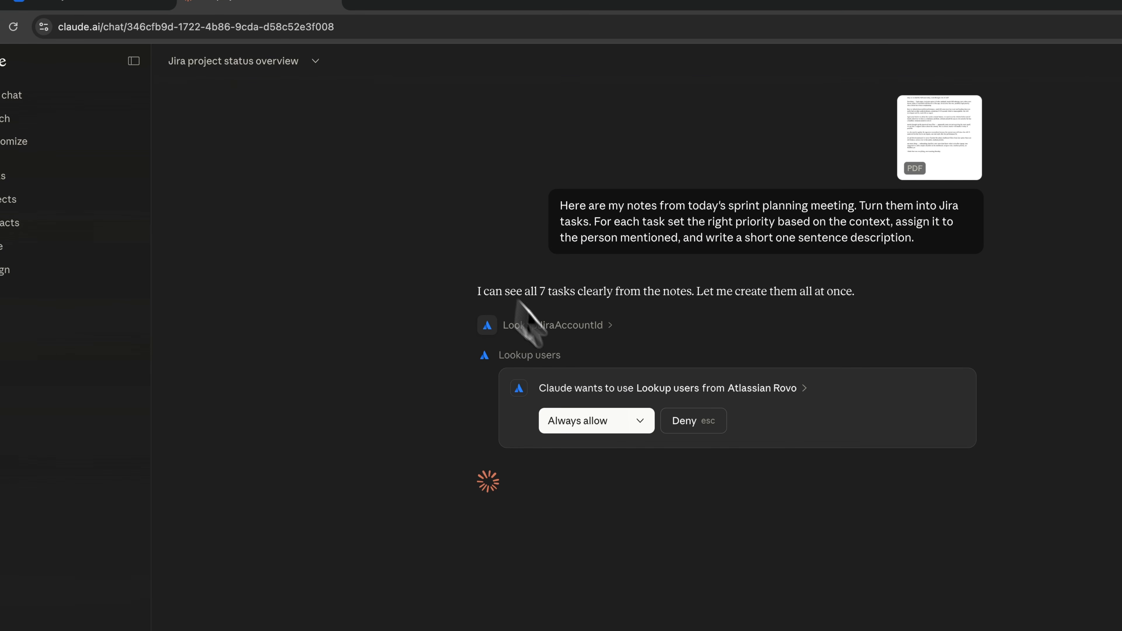
{"action": "left_click", "coordinate": [641, 421]}
{"action": "left_click", "coordinate": [591, 458]}
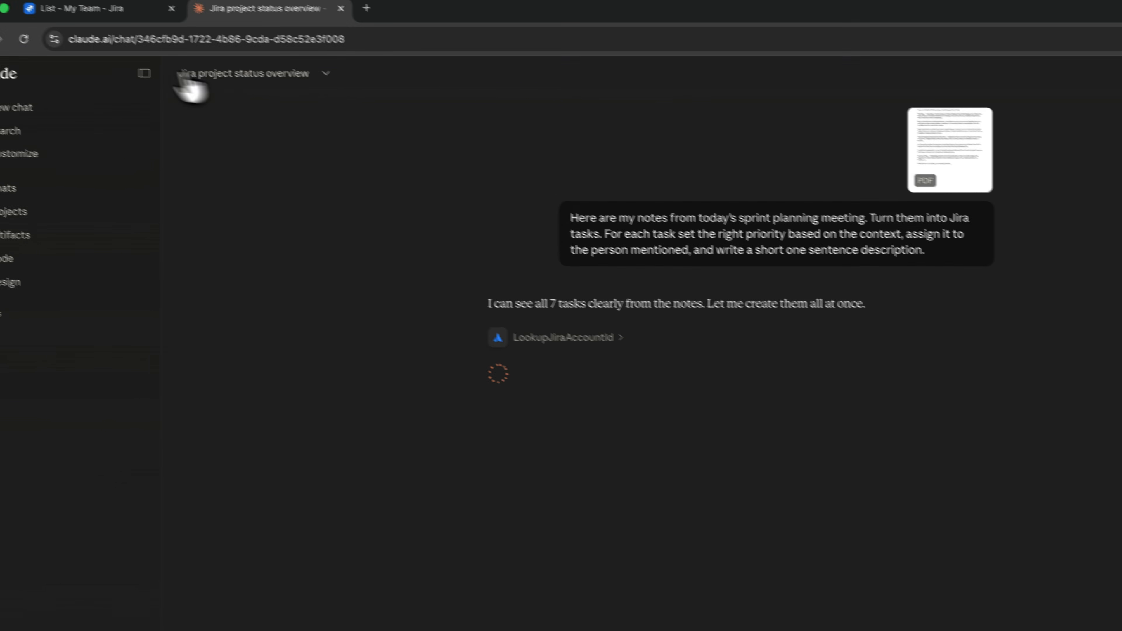
Check the Jira list again, return to Claude, allow the createJiraIssue request once, and review the summary of created tasks
{"action": "left_click", "coordinate": [90, 10]}
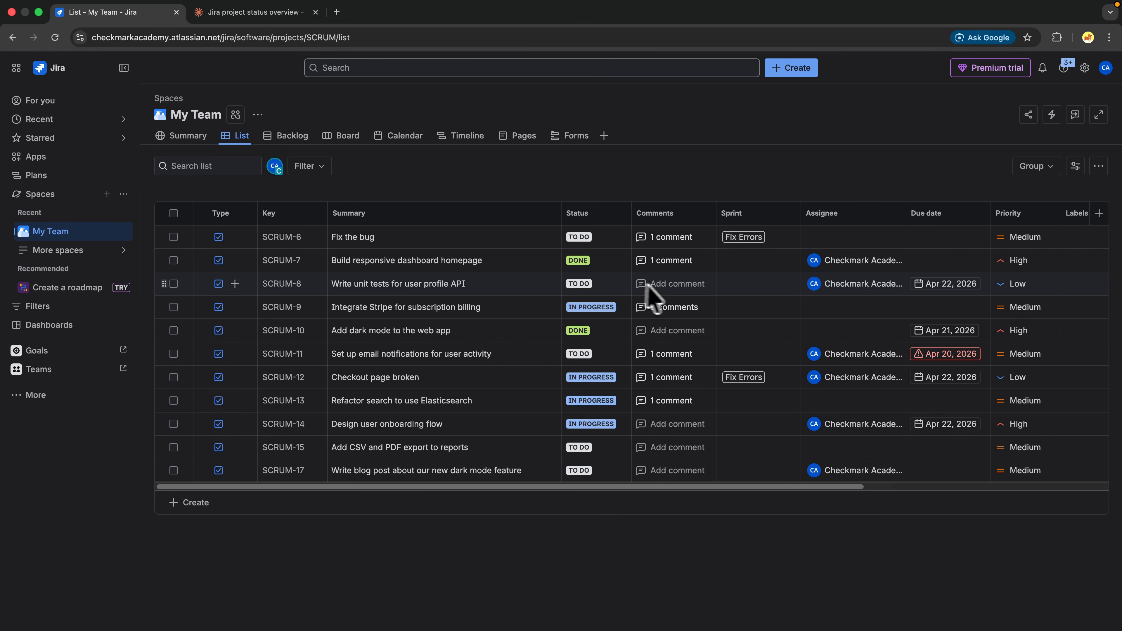
{"action": "left_click", "coordinate": [254, 12]}
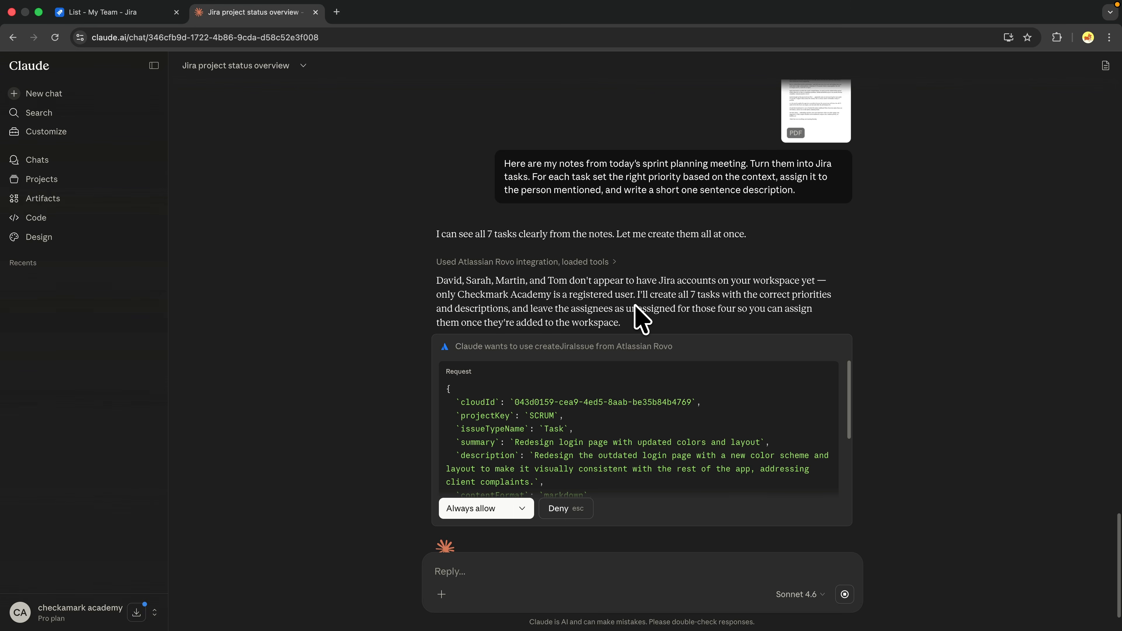
{"action": "left_click", "coordinate": [521, 508]}
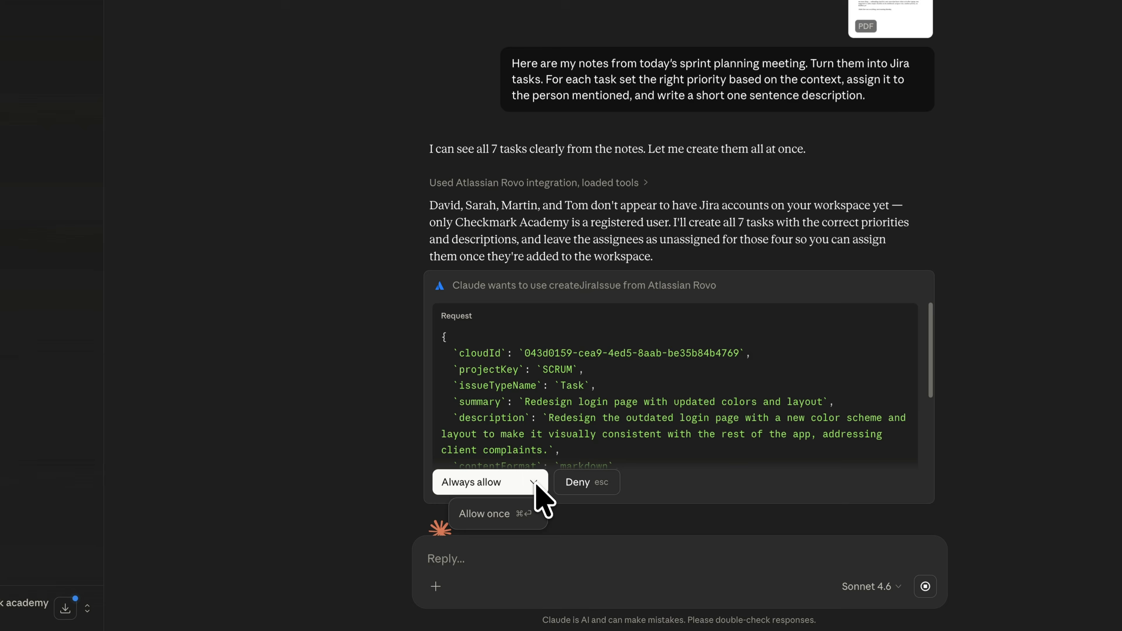
{"action": "left_click", "coordinate": [507, 513]}
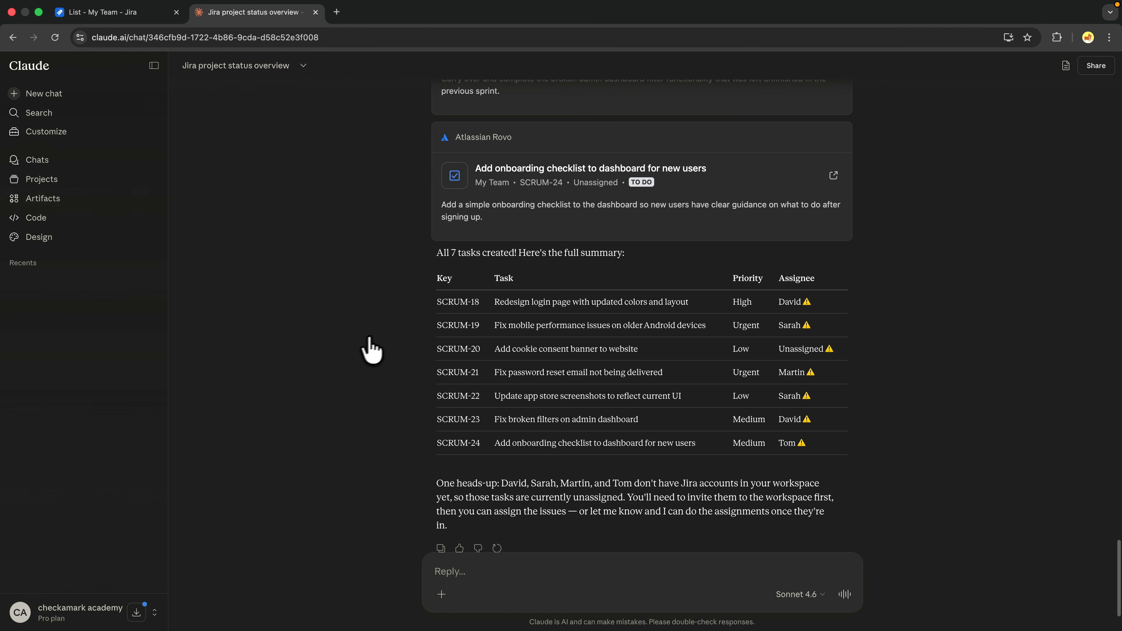
{"action": "scroll", "coordinate": [439, 343], "scroll_direction": "down", "scroll_amount": 1}
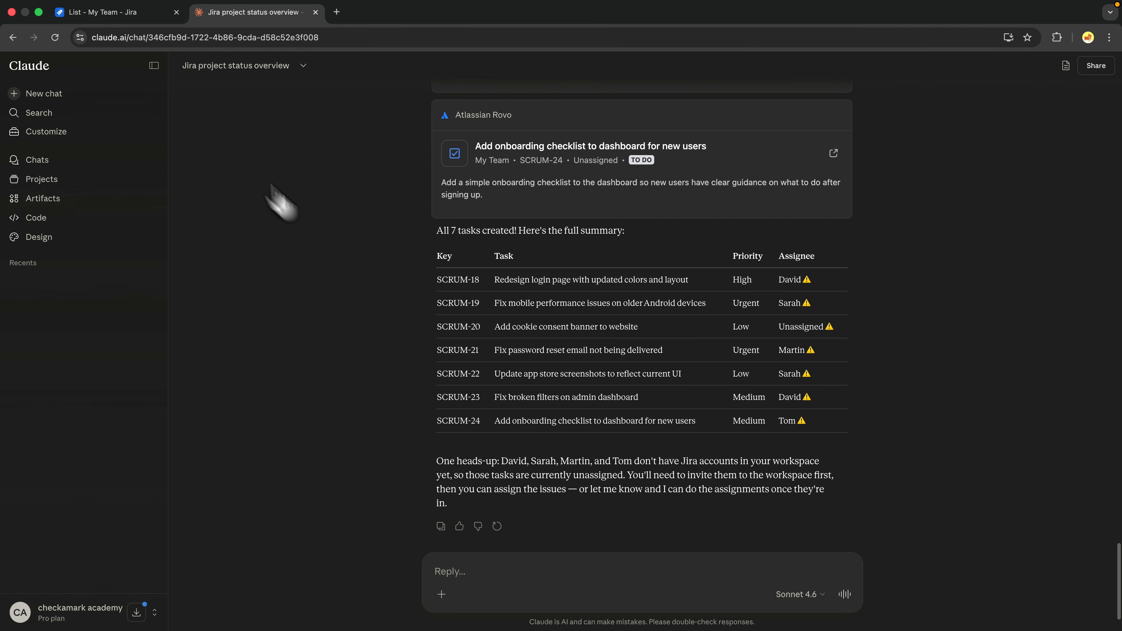
Switch to Jira and assign SCRUM-19, "Fix mobile performance issues on older Android devices", to Checkmark Academy
{"action": "left_click", "coordinate": [110, 13]}
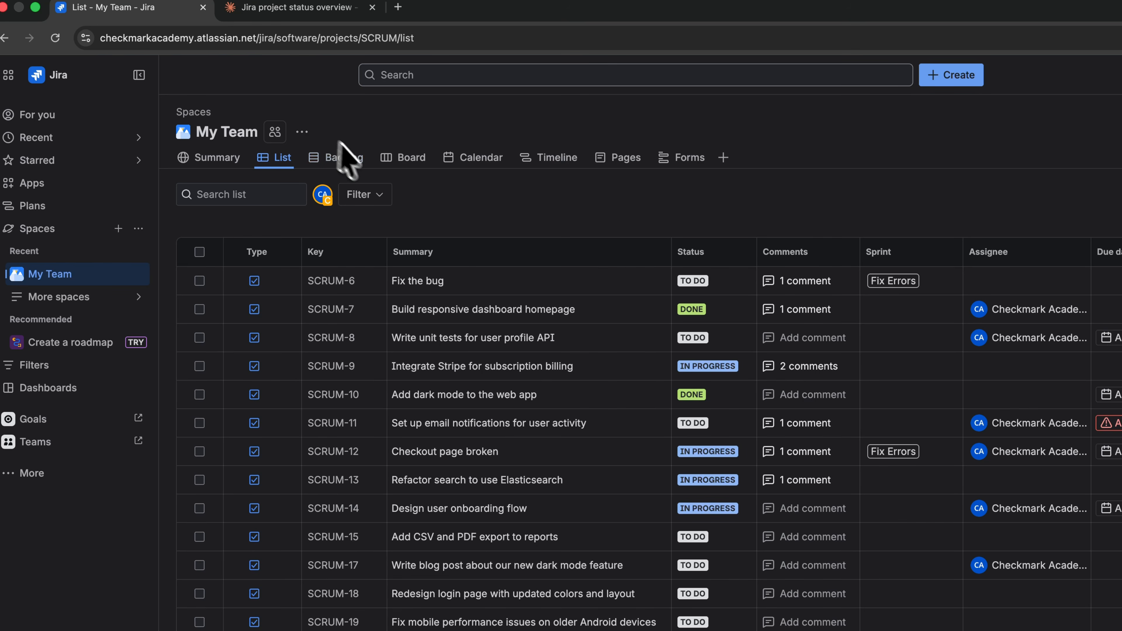
{"action": "scroll", "coordinate": [530, 336], "scroll_direction": "down", "scroll_amount": 1}
{"action": "scroll", "coordinate": [541, 336], "scroll_direction": "down", "scroll_amount": 2}
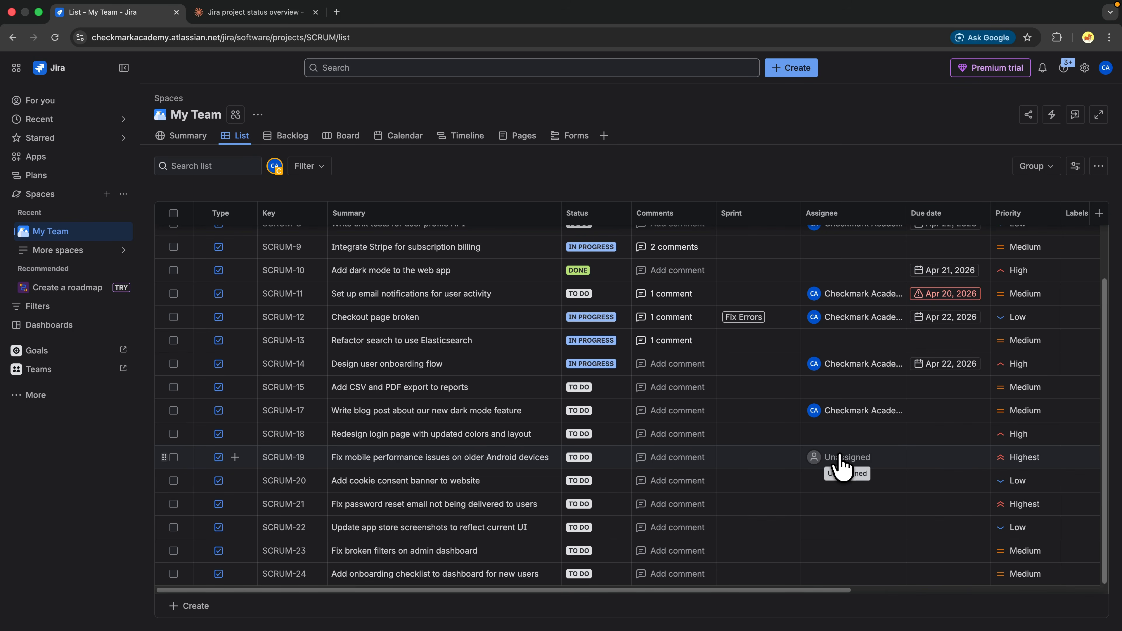
{"action": "left_click", "coordinate": [842, 458]}
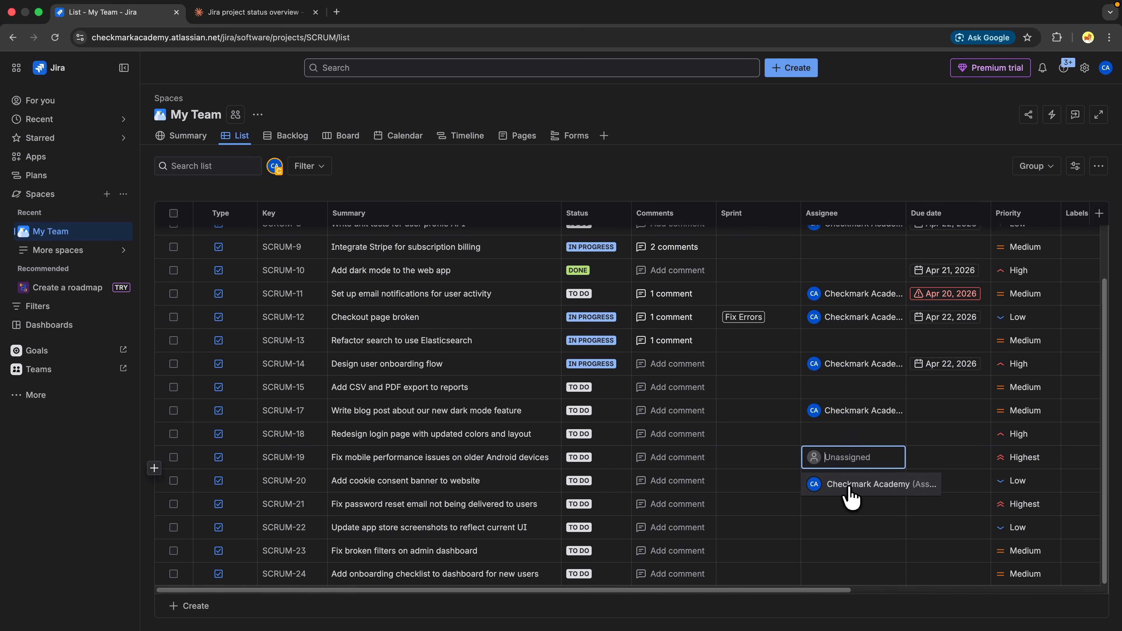
{"action": "left_click", "coordinate": [809, 484]}
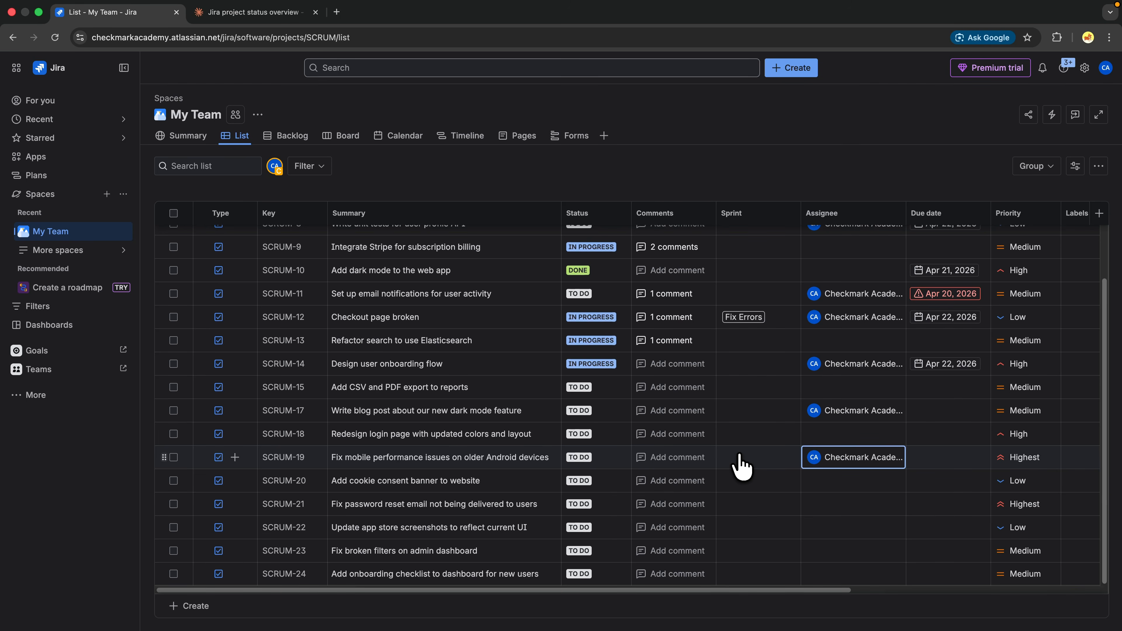
{"action": "scroll", "coordinate": [743, 464], "scroll_direction": "up", "scroll_amount": 2}
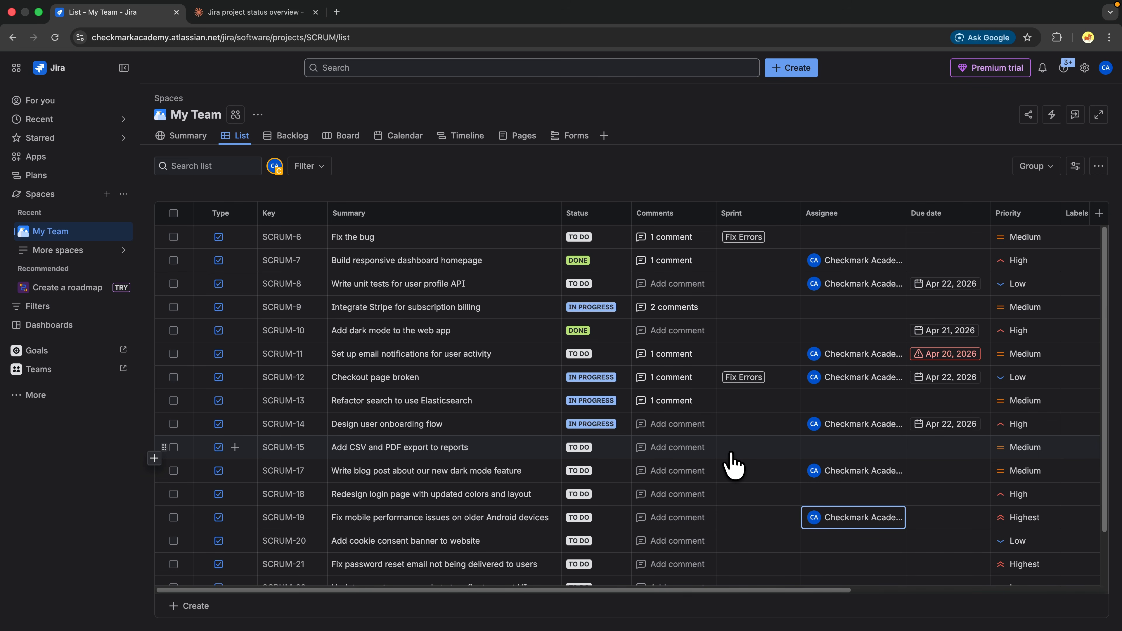